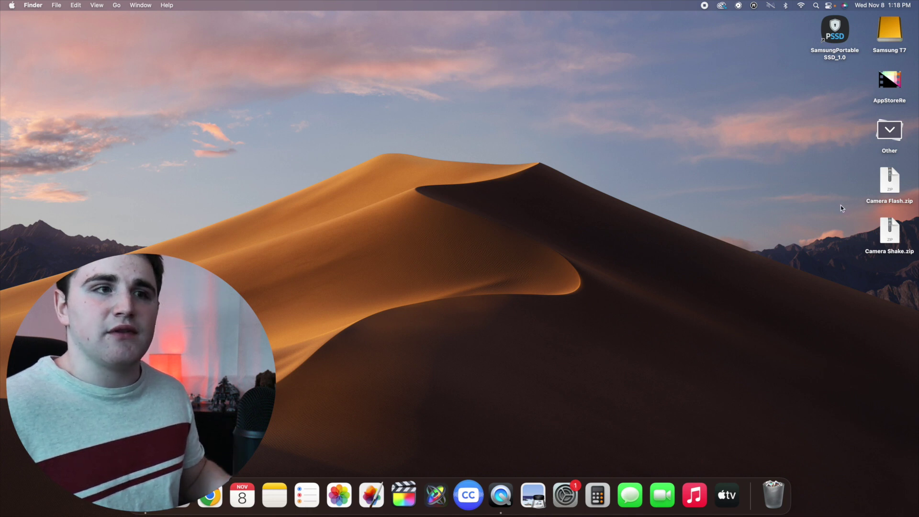
- Extract Camera Flash.zip and Camera Shake.zip on the desktop, then open the Camera Shake folder
left_click(889, 186)
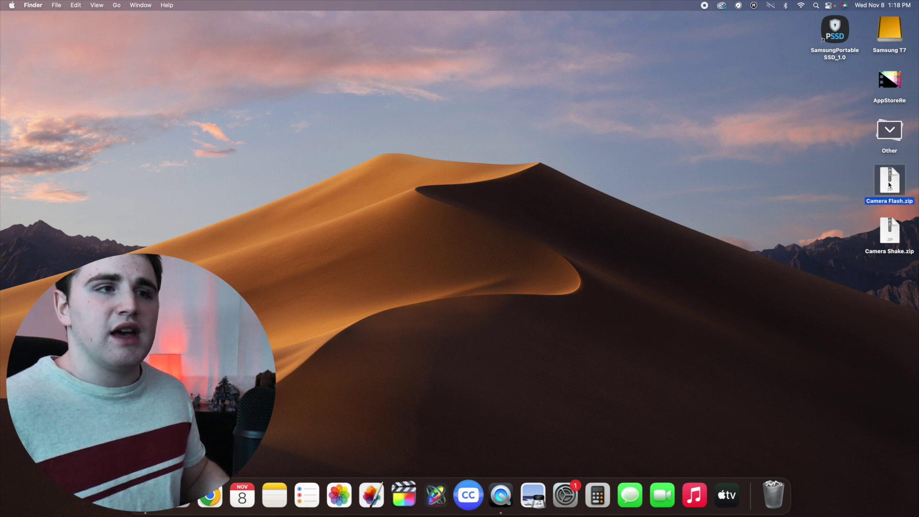
double_click(889, 185)
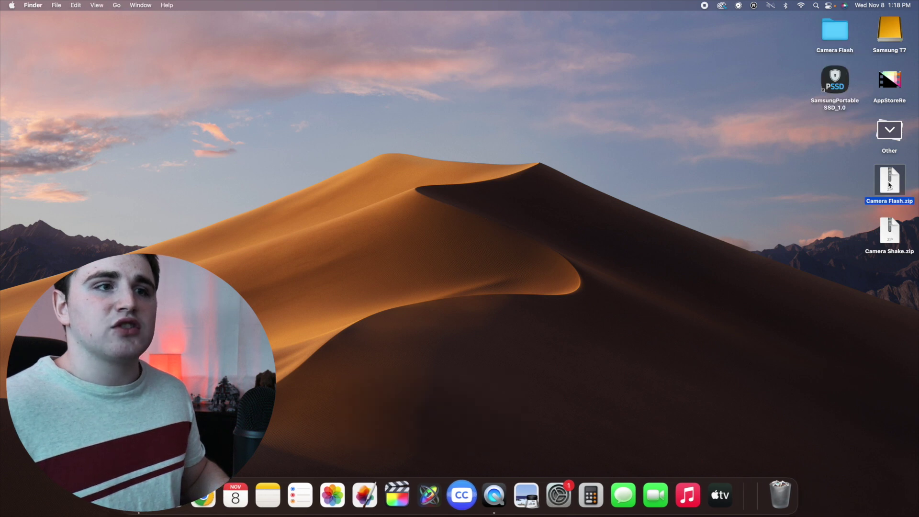
left_click(848, 213)
double_click(890, 235)
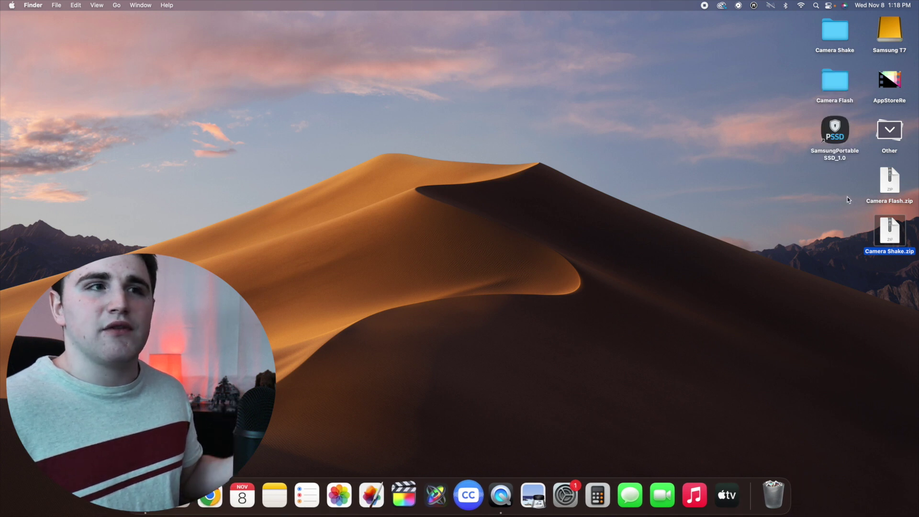
left_click(831, 196)
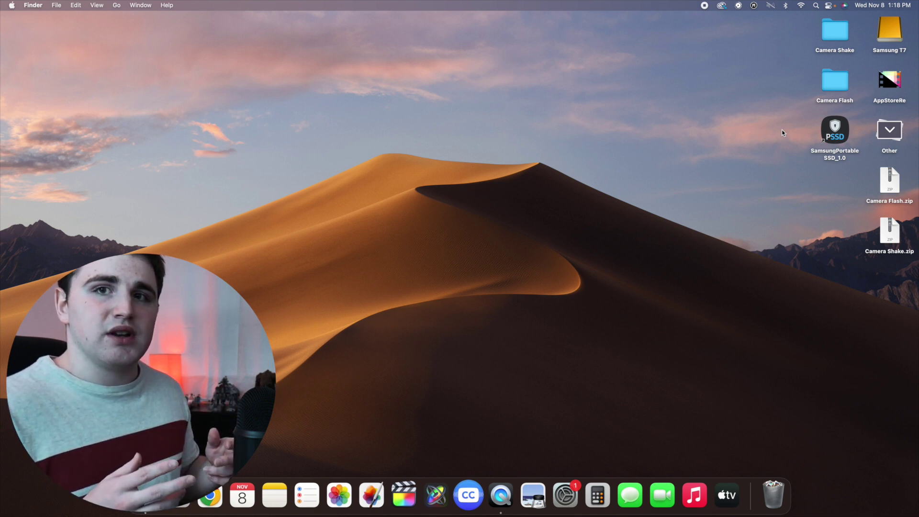
double_click(840, 33)
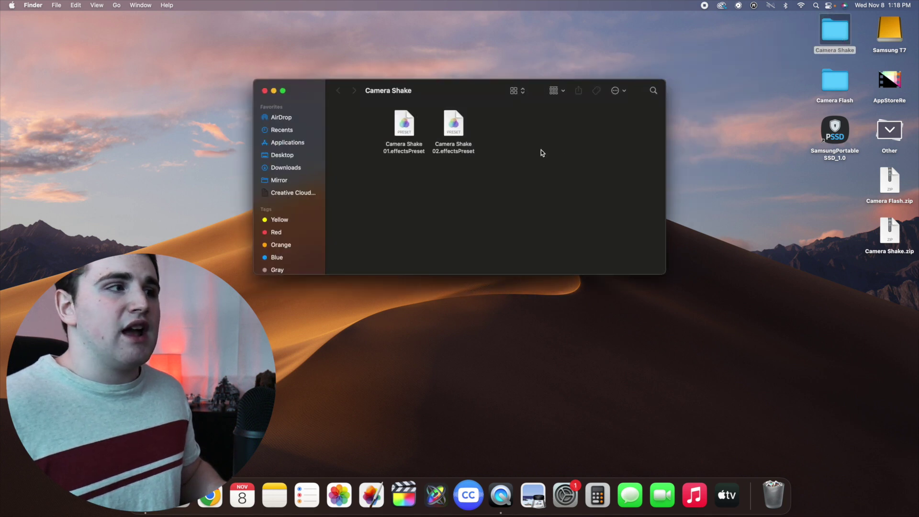
- Drag Camera Shake 01, Camera Shake 02 and the Camera Flash preset onto the desktop, closing each folder
left_click_drag(378, 124, 696, 164)
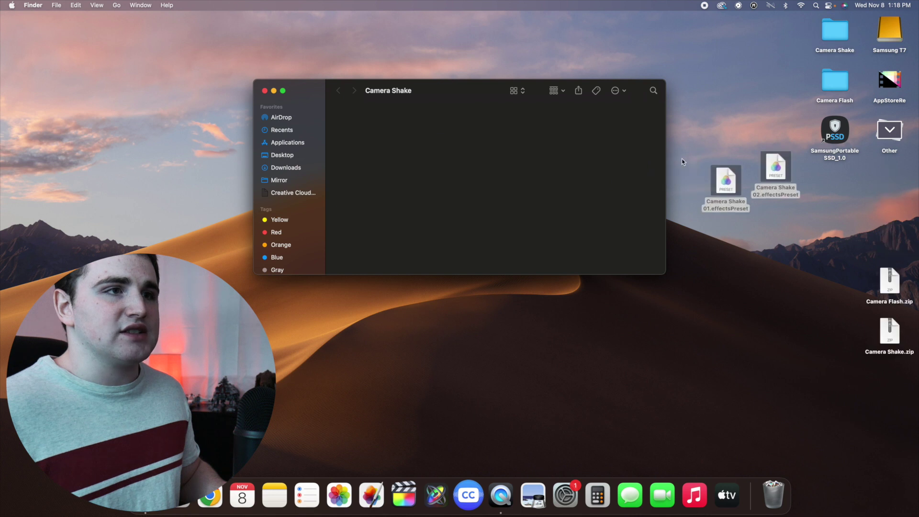
left_click(264, 90)
left_click(737, 90)
double_click(827, 81)
left_click_drag(358, 131, 698, 187)
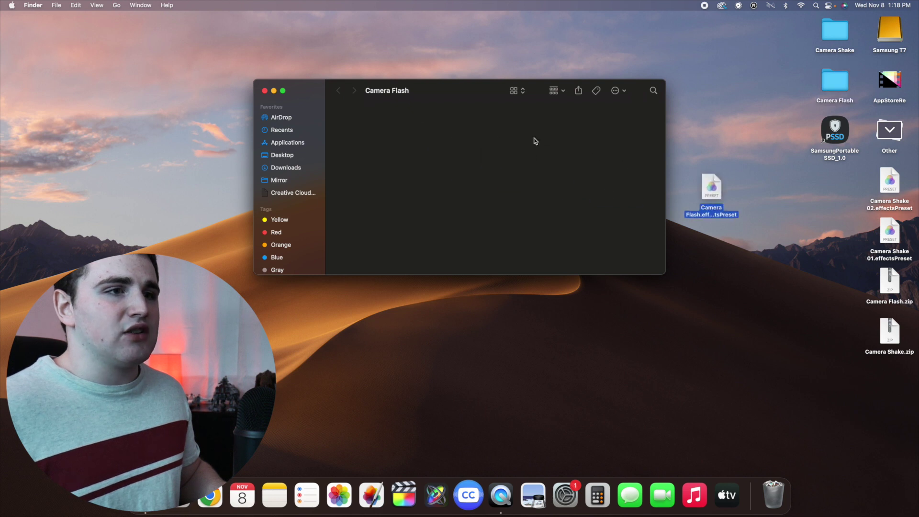
left_click(264, 91)
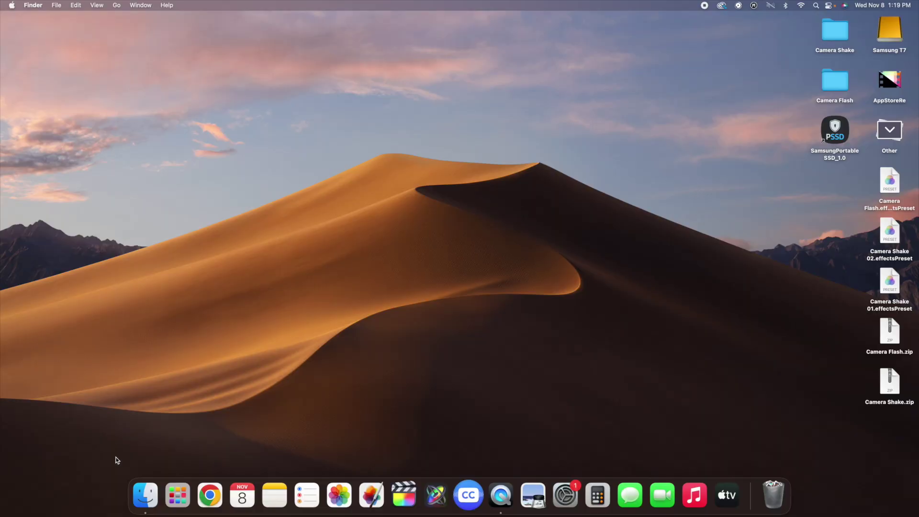
- Open a Finder window and reveal the hidden user Library through the Go menu with Option held
left_click(146, 496)
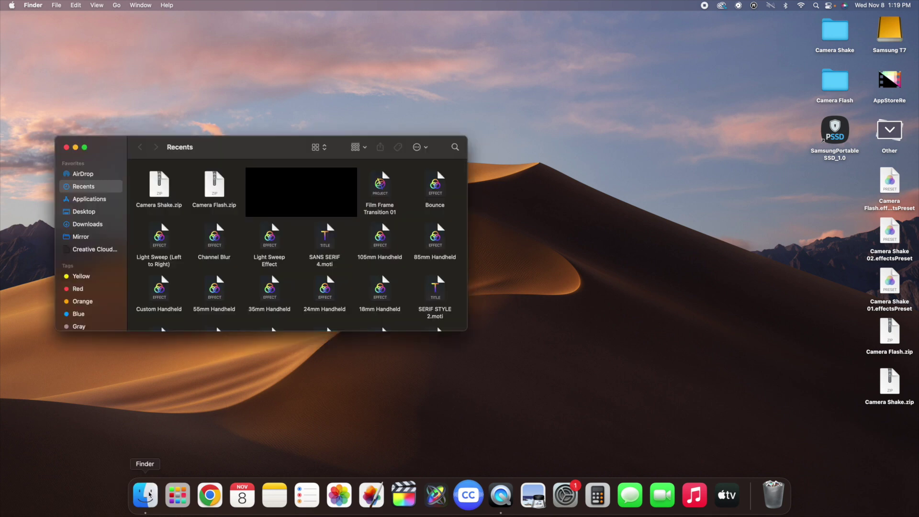
left_click(99, 201)
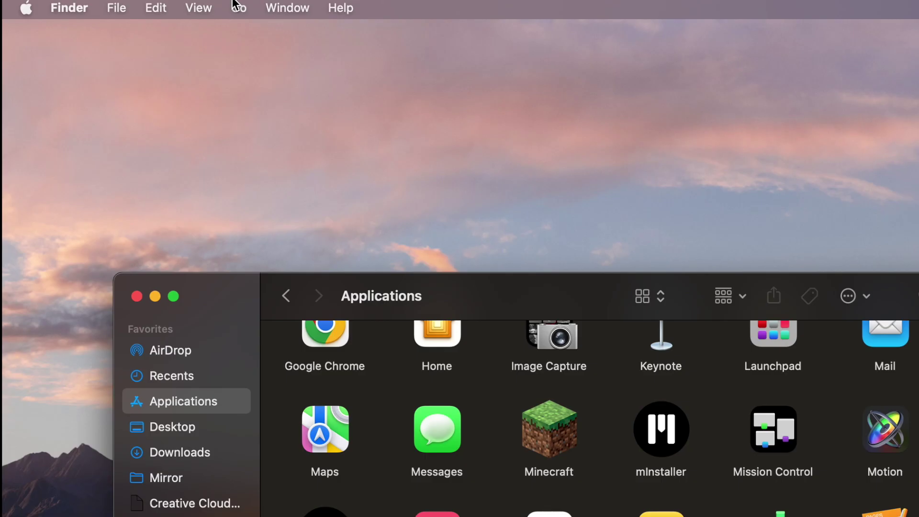
left_click(116, 5)
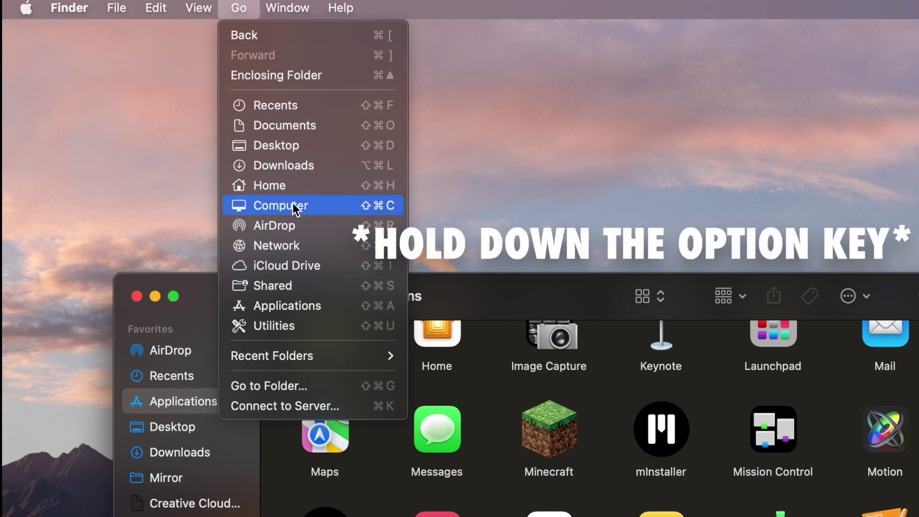
key("alt")
key("alt")
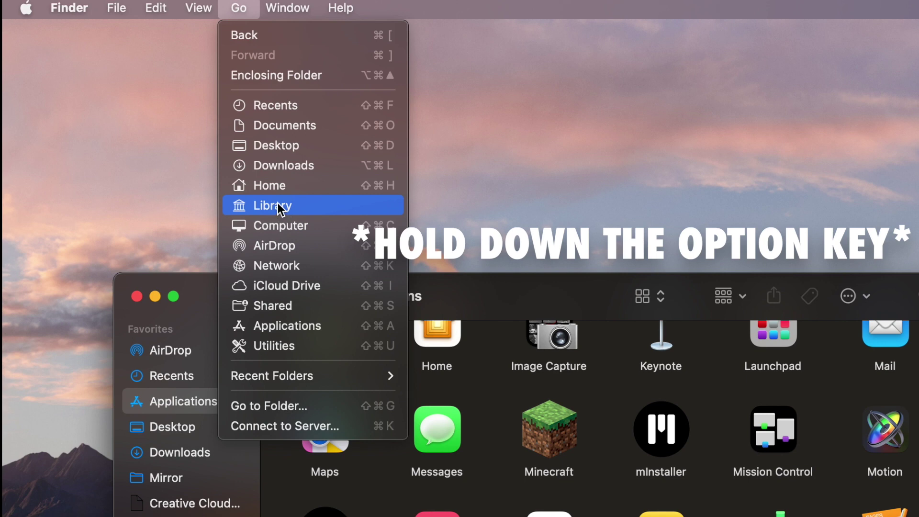
left_click(277, 205)
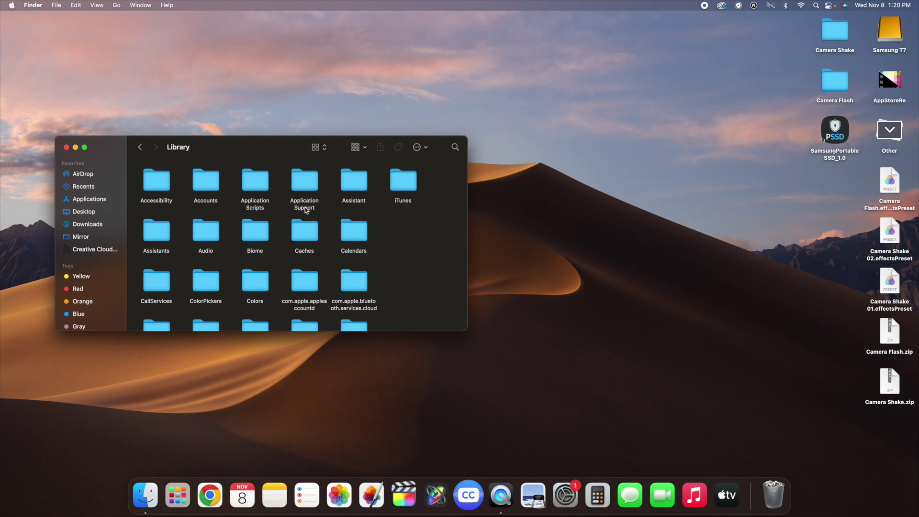
- Navigate to Application Support > ProApps and look inside the Effects Presets folder
double_click(300, 180)
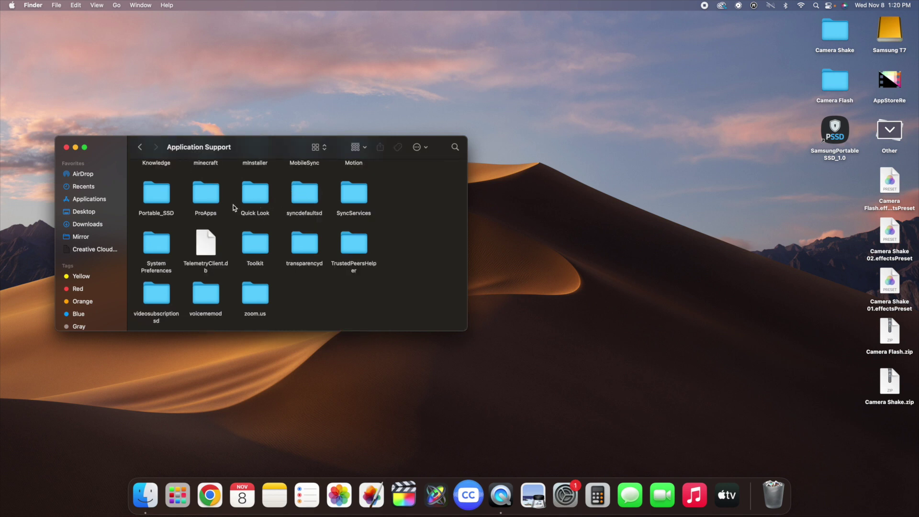
left_click(206, 195)
double_click(207, 196)
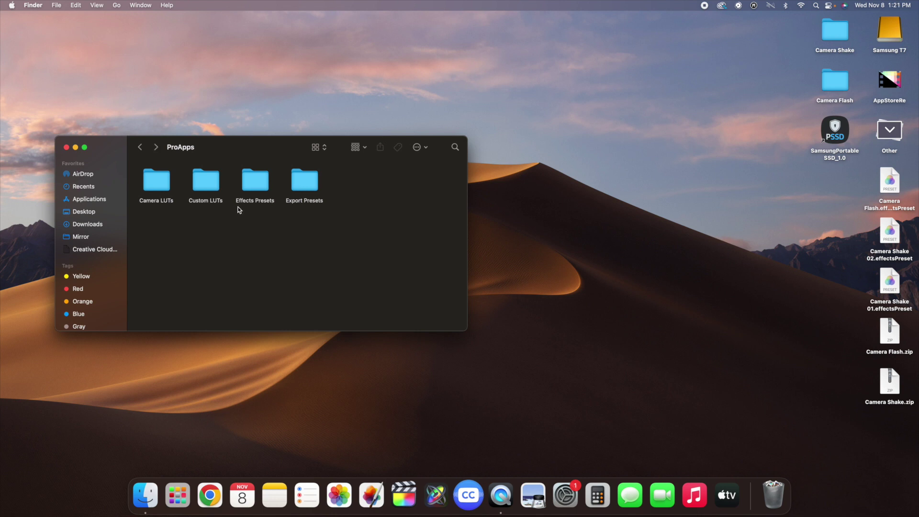
double_click(262, 188)
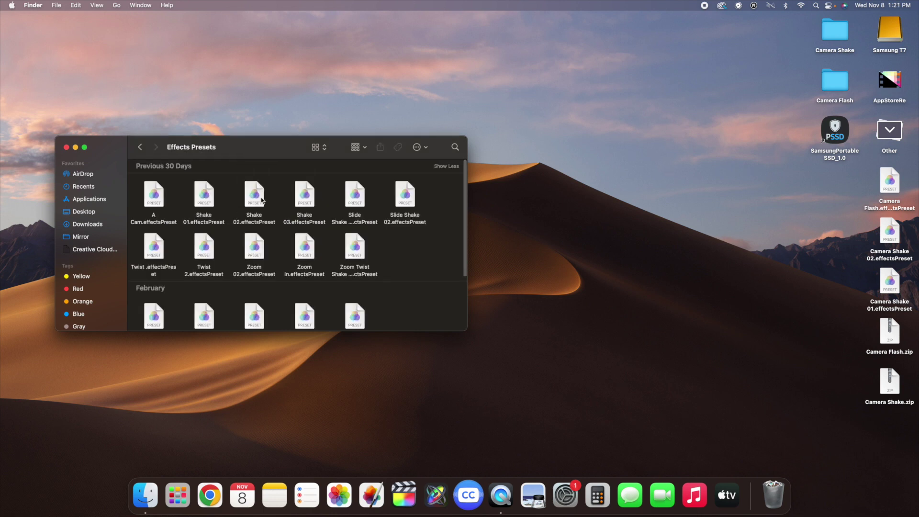
scroll(261, 200, "down", 2)
scroll(260, 198, "down", 2)
scroll(258, 197, "up", 4)
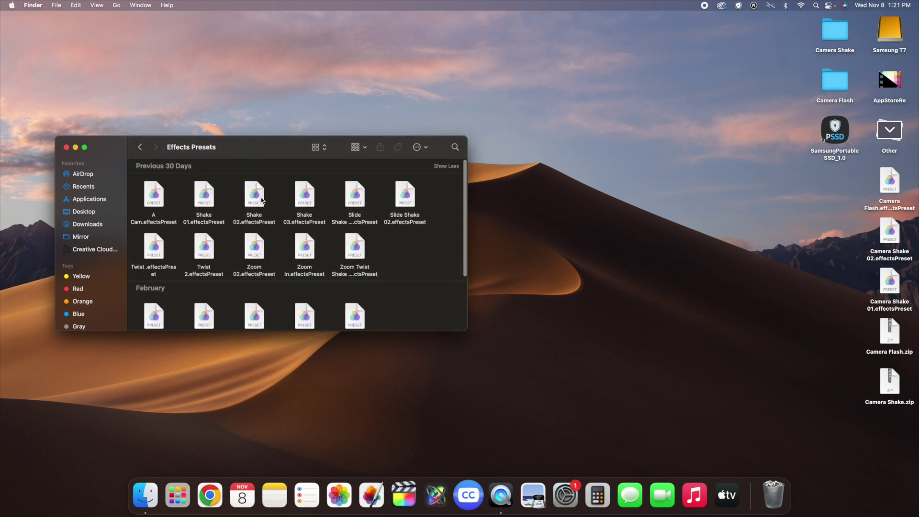
left_click(139, 148)
- Move the three desktop presets into Effects Presets, confirm they arrived, and close Finder
left_click_drag(864, 184, 896, 276)
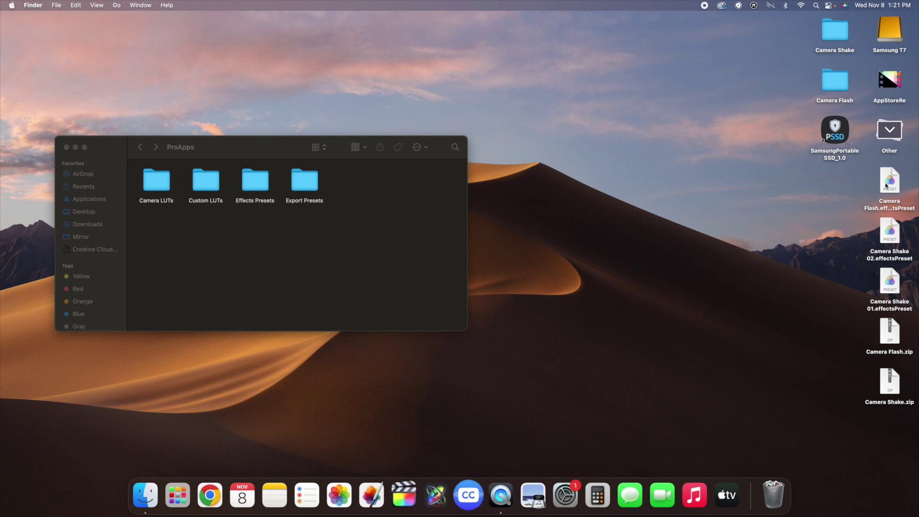
double_click(252, 181)
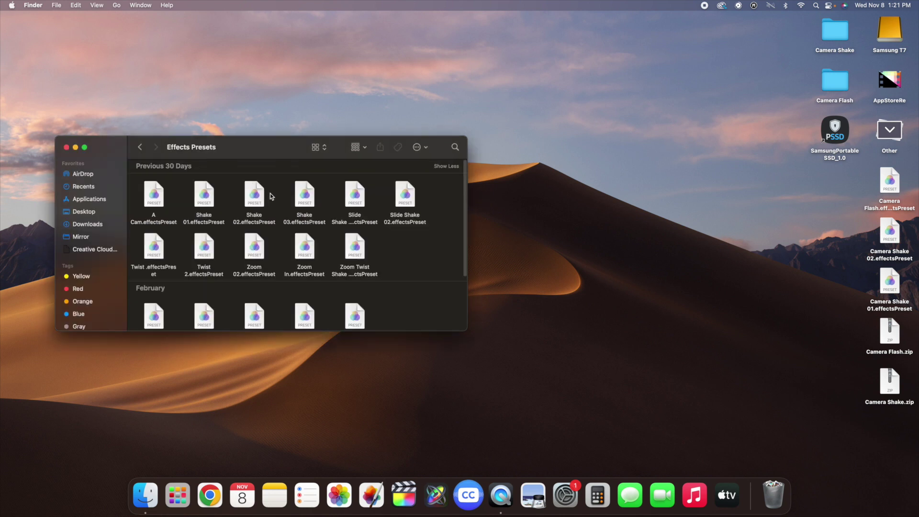
scroll(276, 197, "down", 4)
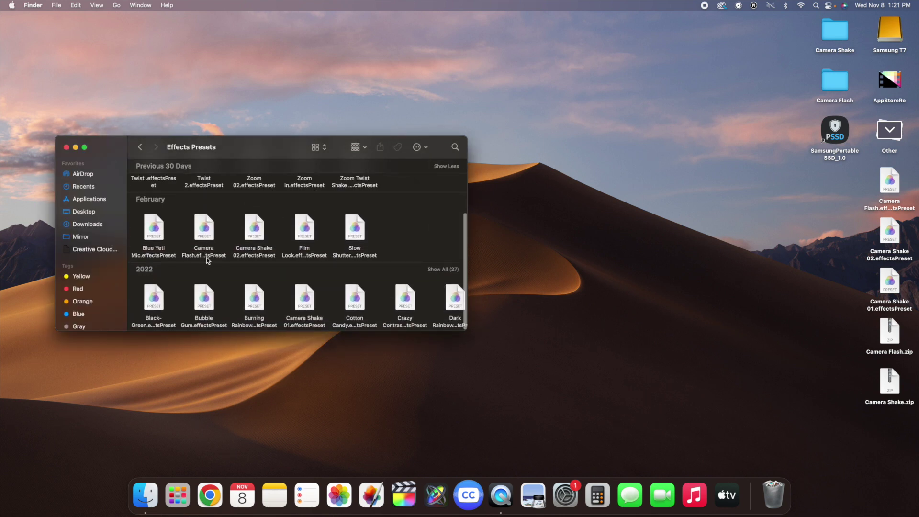
left_click(140, 148)
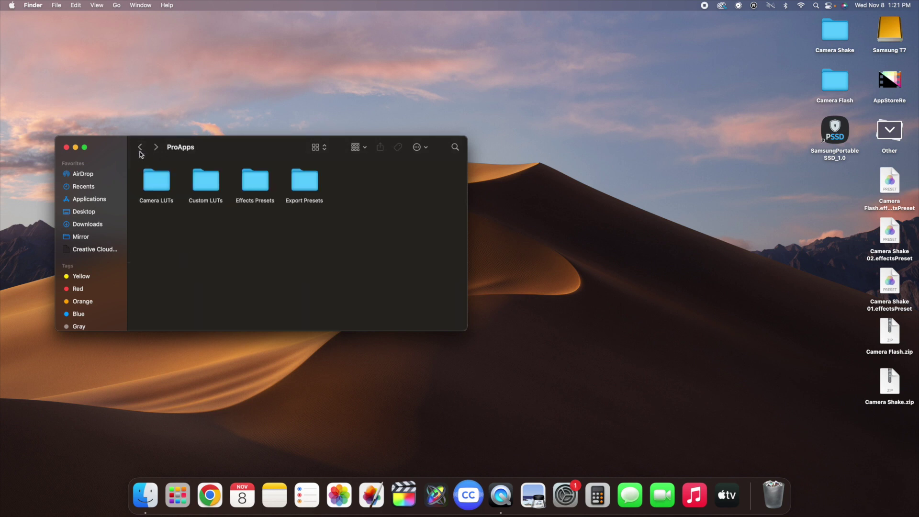
left_click(66, 148)
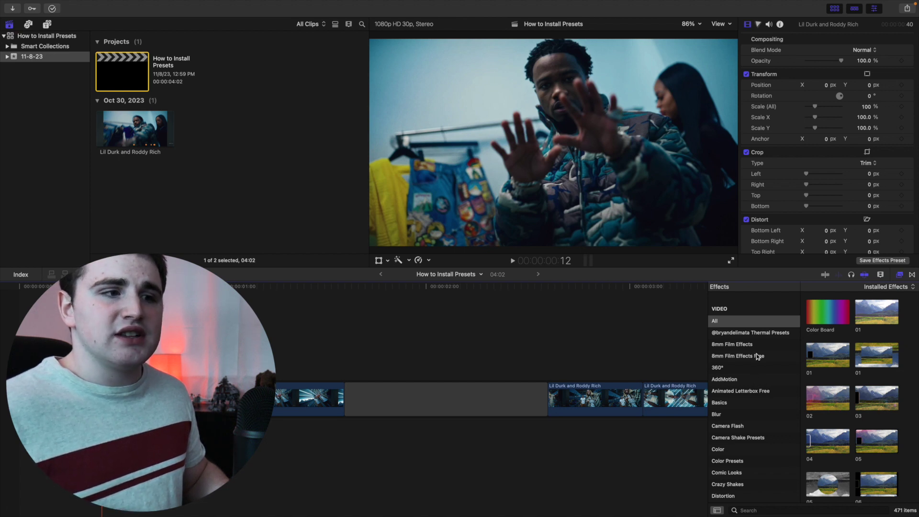
- Browse the thermal presets, Camera Flash, Camera Shake Presets and Crazy Shakes effect categories
left_click(762, 334)
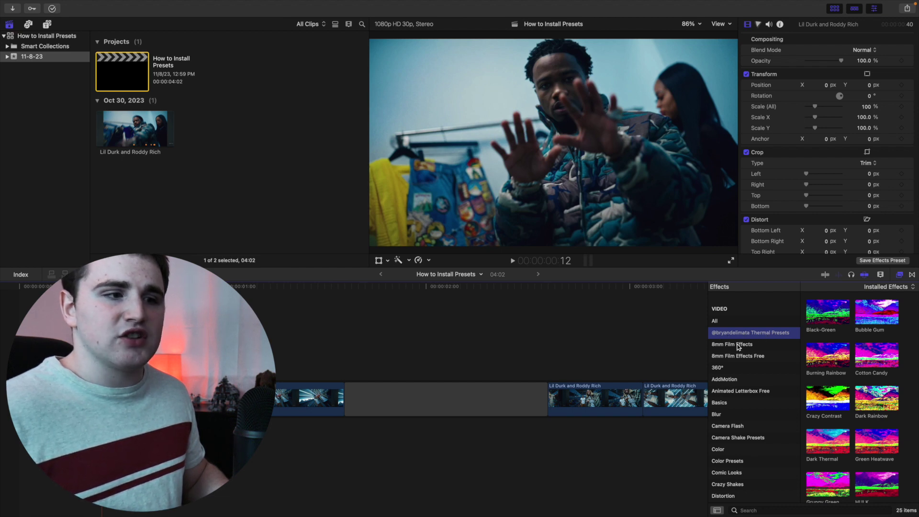
scroll(761, 339, "down", 3)
left_click(732, 371)
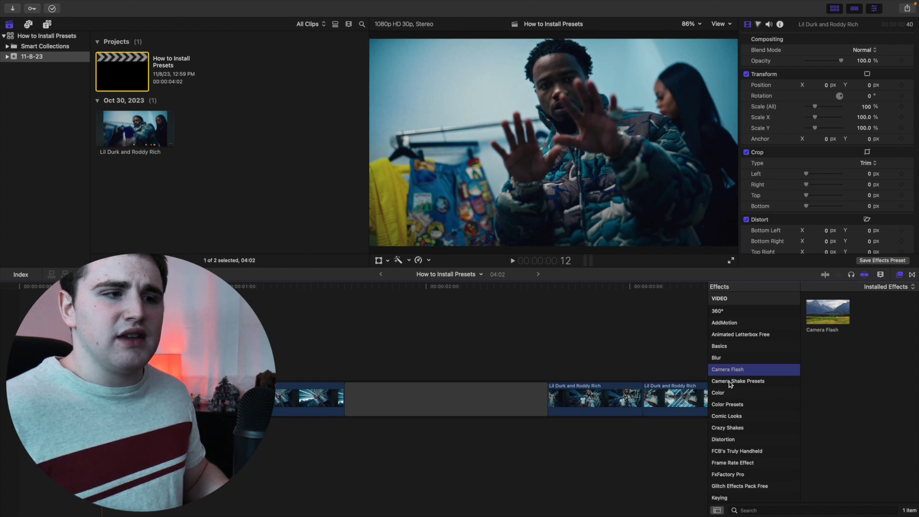
left_click(729, 382)
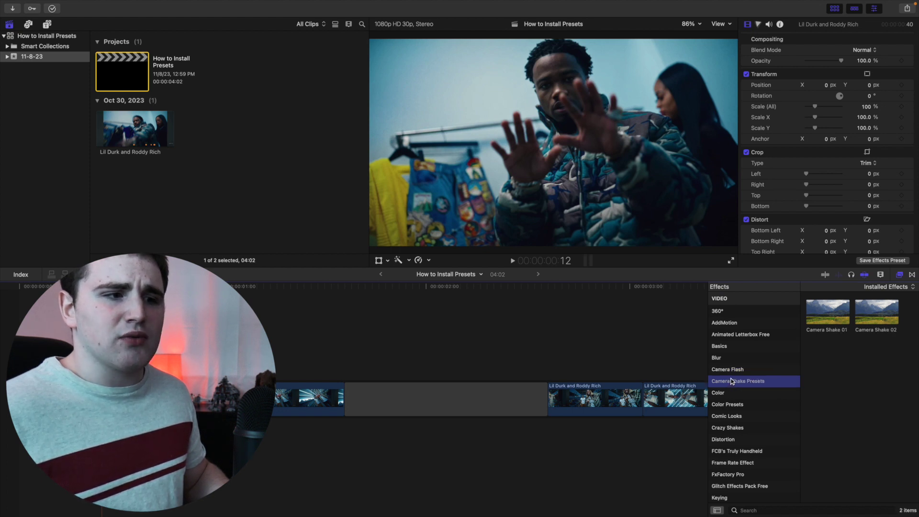
scroll(731, 381, "down", 1)
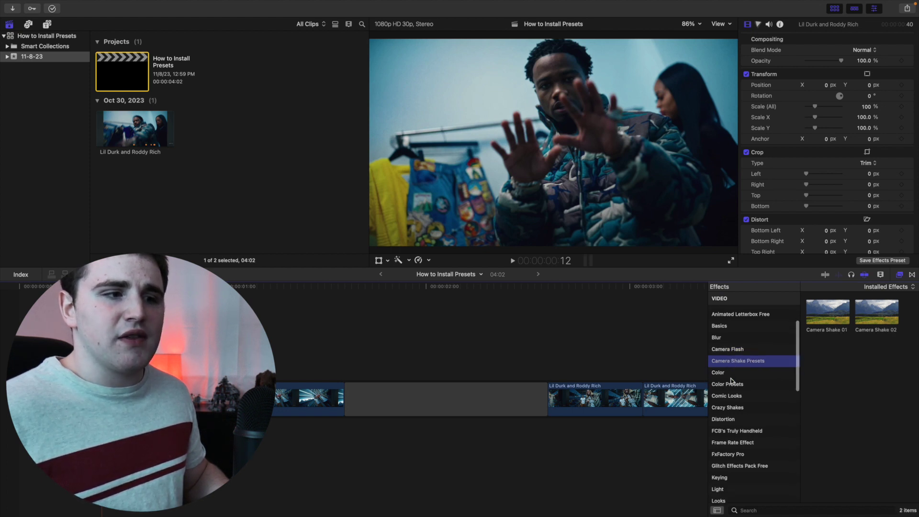
left_click(736, 409)
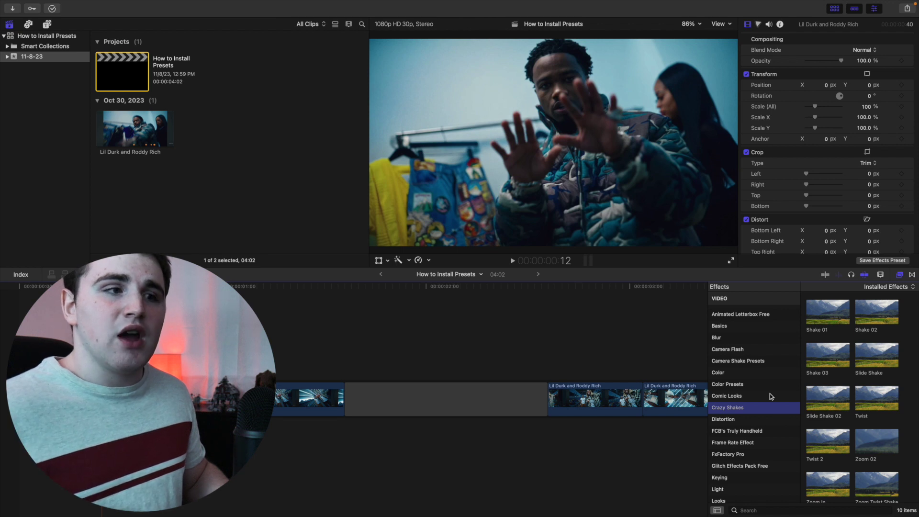
- Show all installed effects and put the cursor in the effects search field
scroll(770, 394, "up", 5)
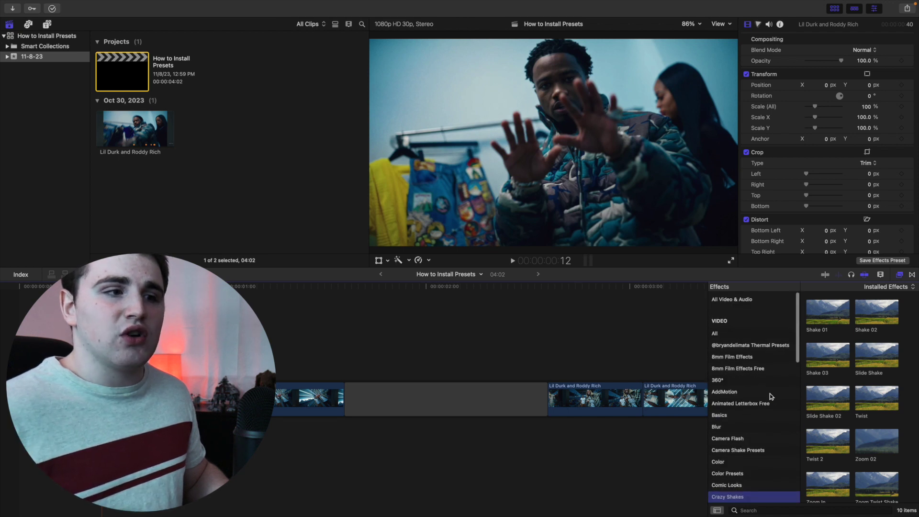
left_click(726, 332)
left_click(764, 510)
- Search the effects for 'camer', then clear the search and show the Camera Flash category
type("cam")
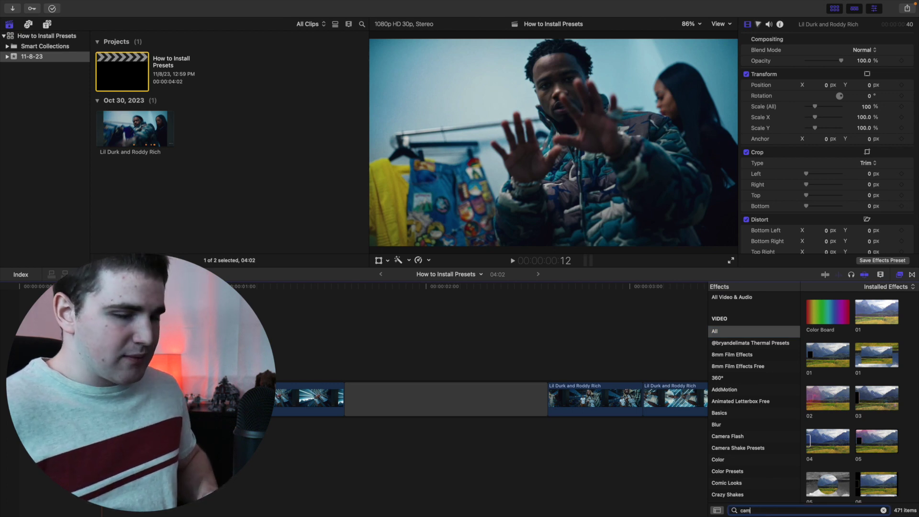
type("er")
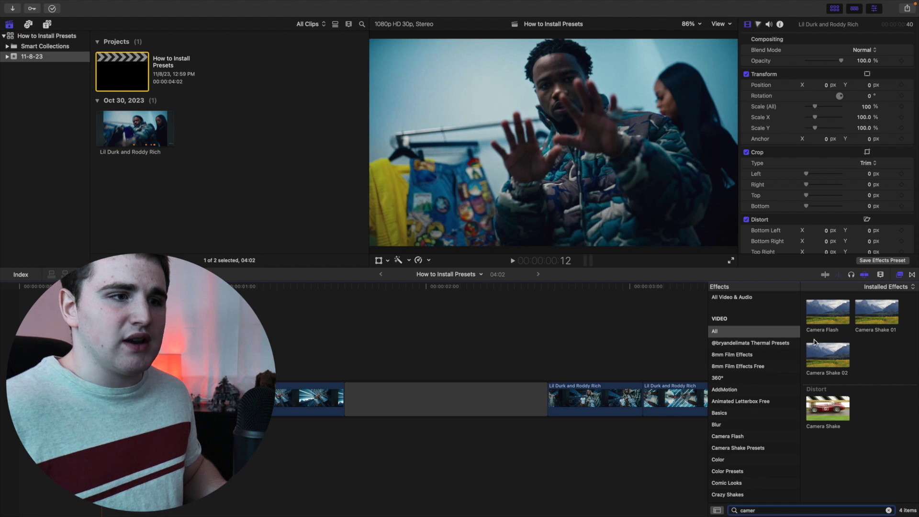
left_click(888, 509)
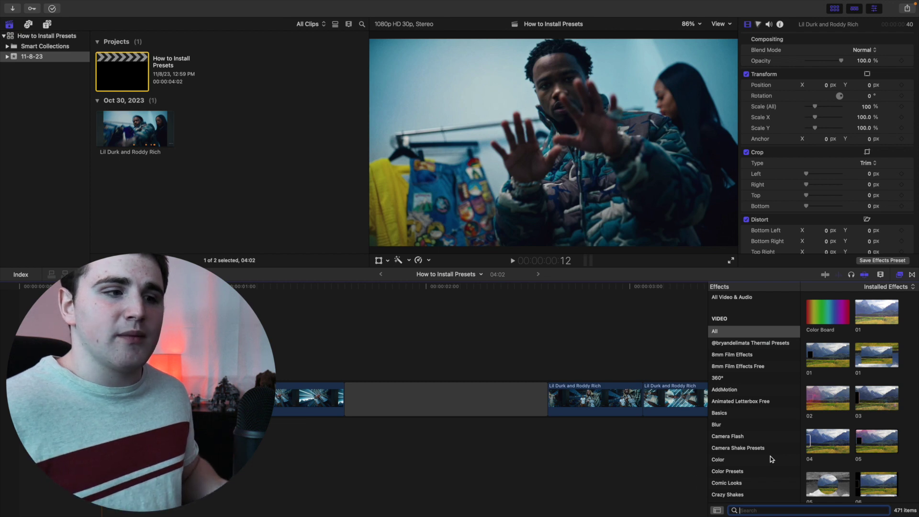
scroll(770, 457, "down", 3)
left_click(737, 377)
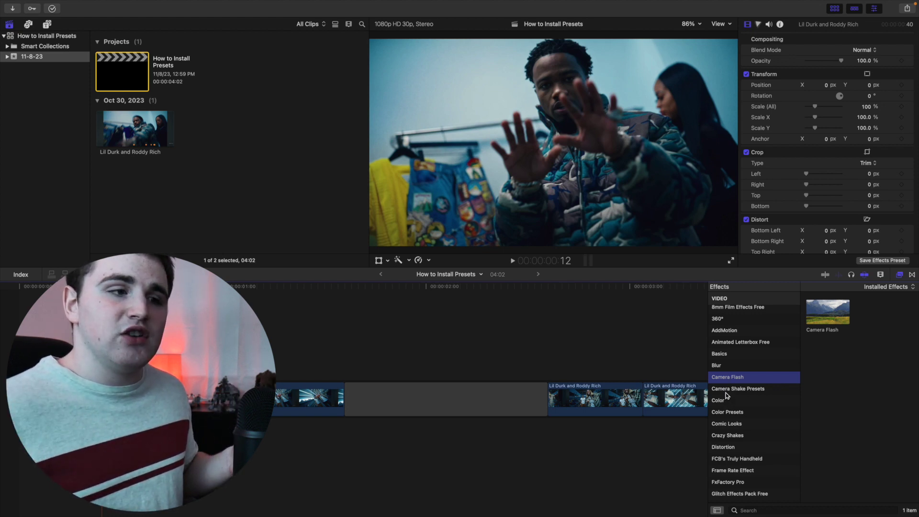
- Hide the Effects browser so the timeline spans the full width
scroll(726, 395, "up", 5)
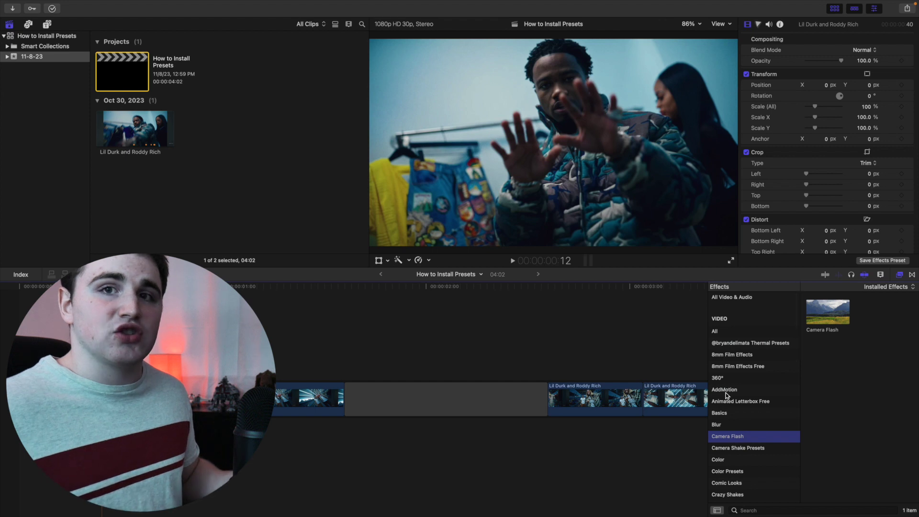
left_click(900, 275)
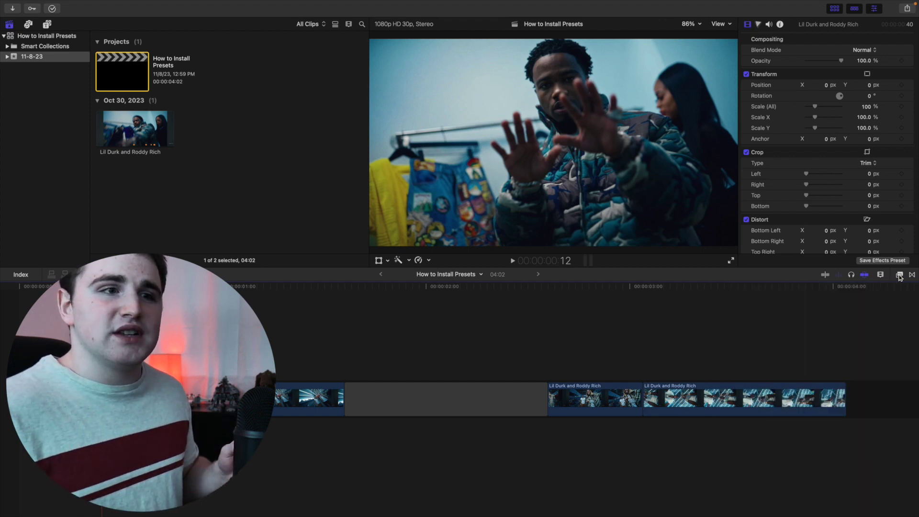
left_click(899, 276)
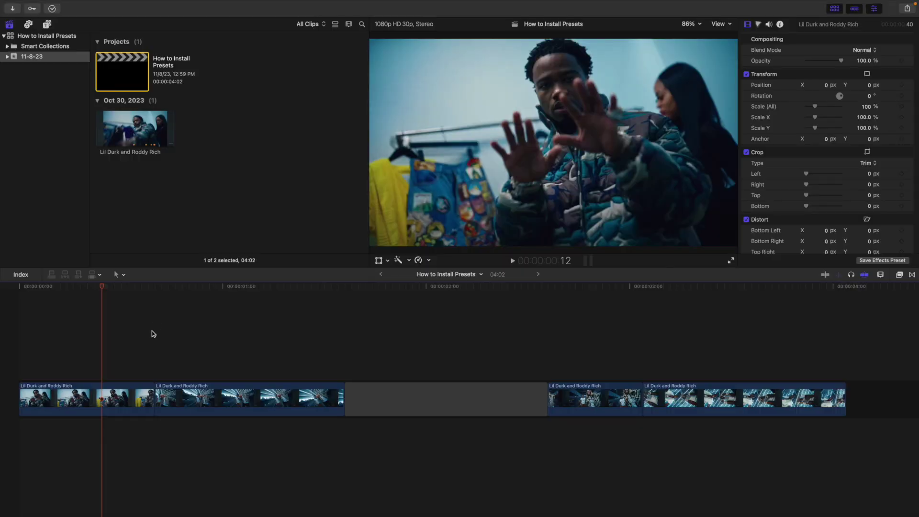
- Connect the Short adjustment layer above the clips and trim it to a brief span
left_click(48, 25)
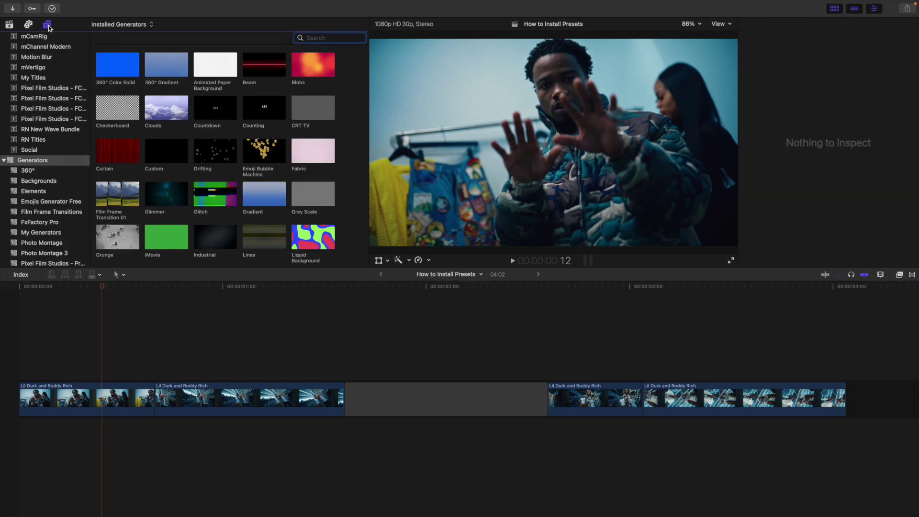
scroll(27, 72, "up", 10)
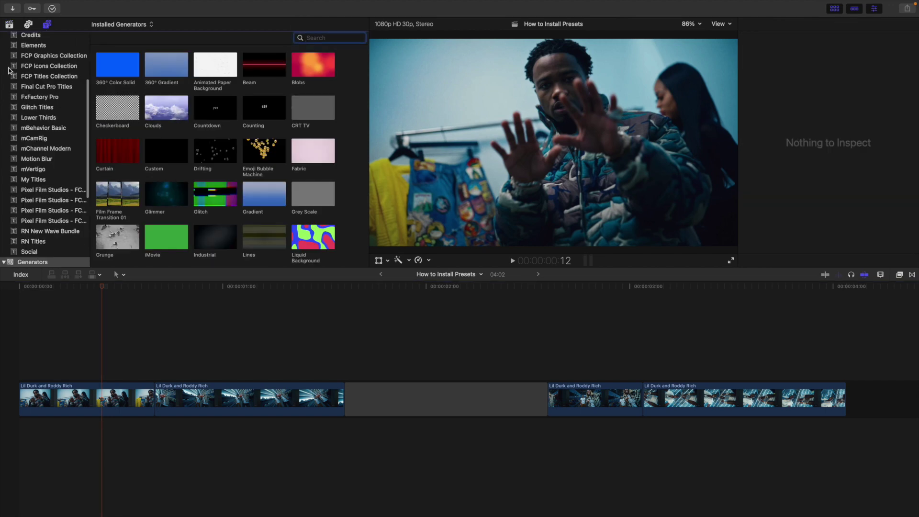
left_click(43, 89)
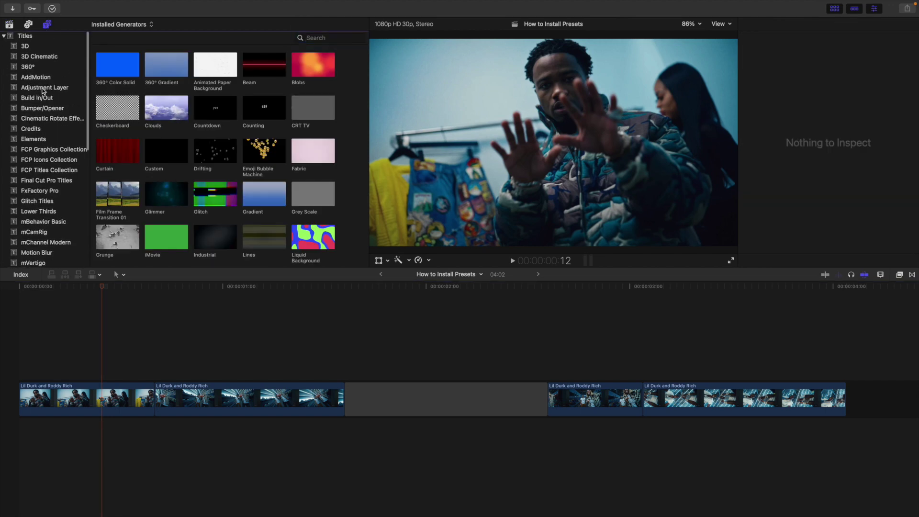
left_click_drag(215, 65, 136, 352)
key("super+4")
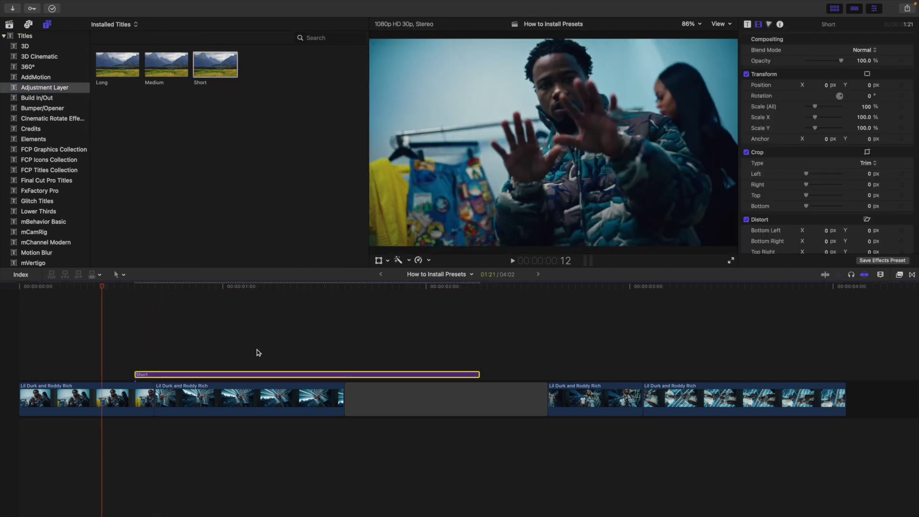
left_click_drag(478, 374, 171, 374)
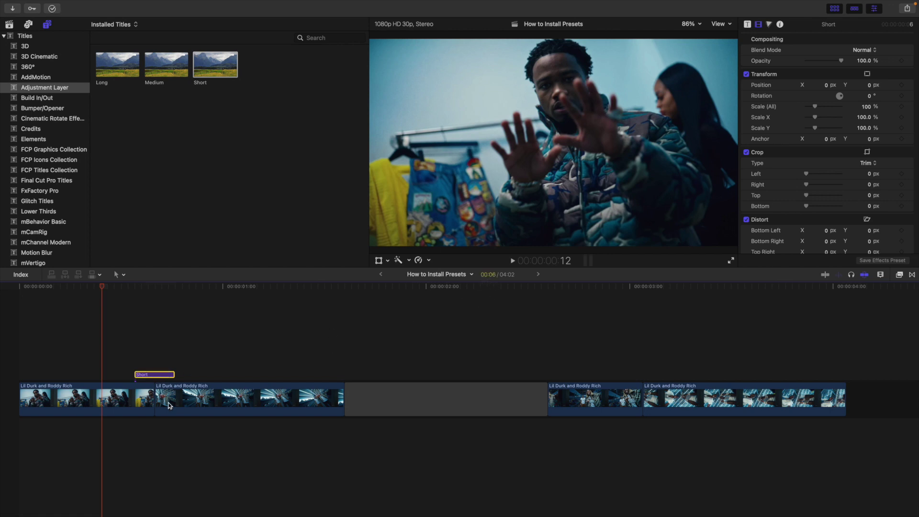
- Reselect the Short layer and step the playhead around the cut, back to frame 7
scroll(162, 396, "up", 5)
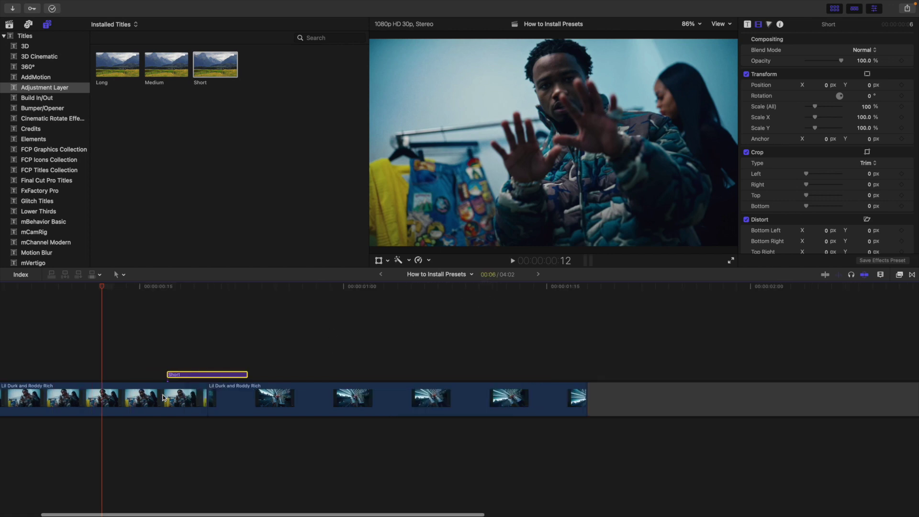
left_click(248, 359)
left_click(255, 374)
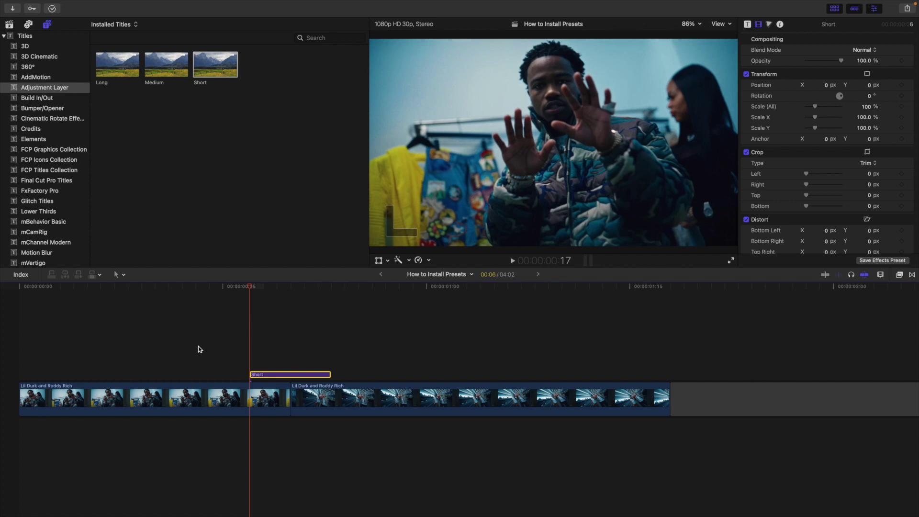
key("Right")
key("Right")
key("Right")
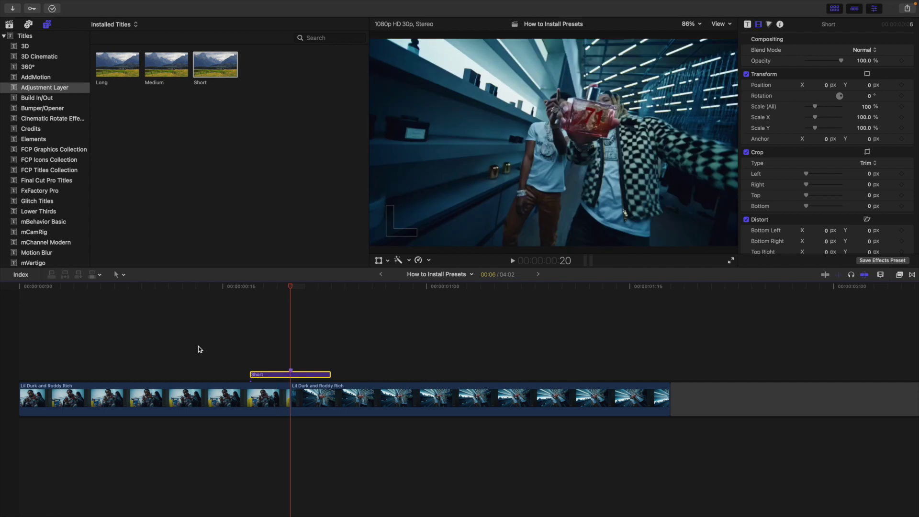
key("Right")
key("Right")
key("Right")
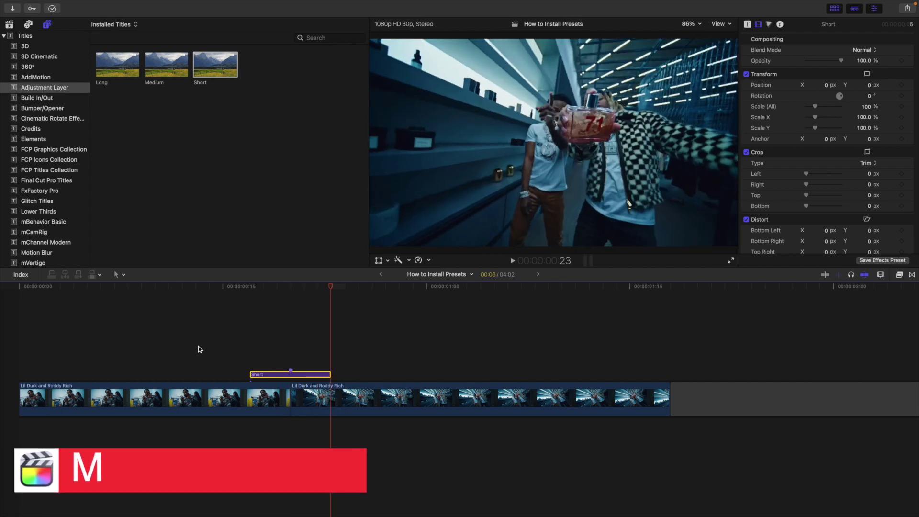
left_click(266, 357)
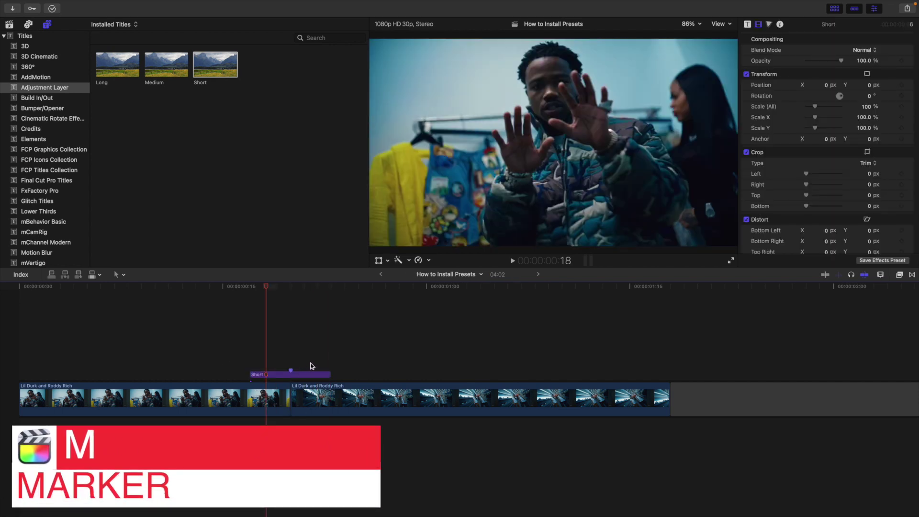
left_click(123, 372)
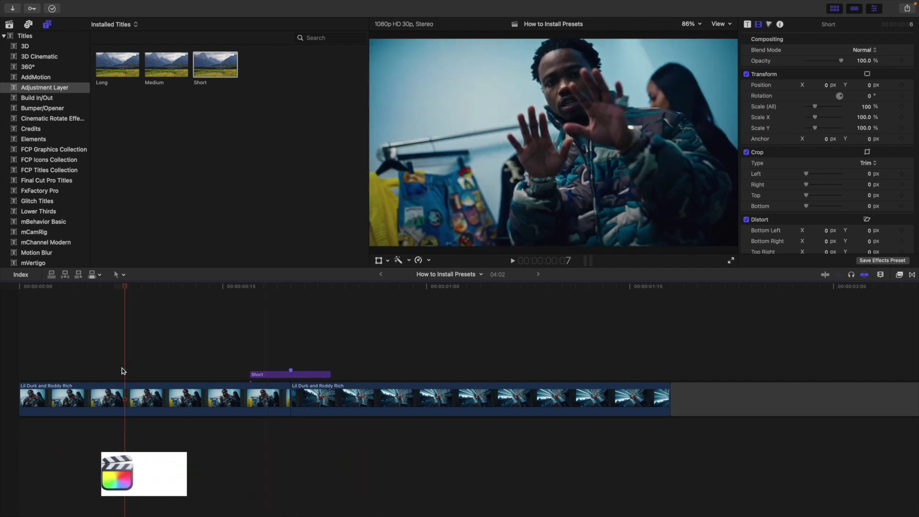
- Apply the Camera Flash effect to the Short adjustment layer and close the effects panel
left_click(899, 276)
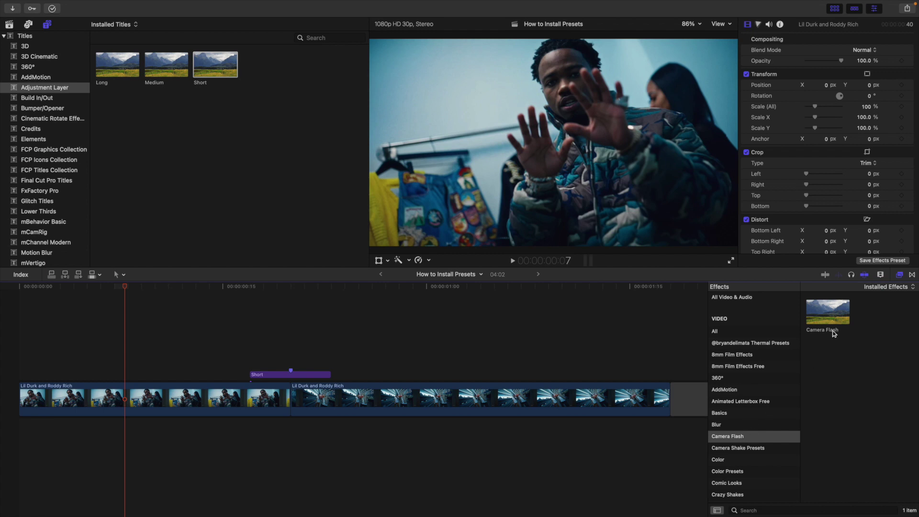
left_click_drag(832, 317, 305, 377)
left_click(899, 274)
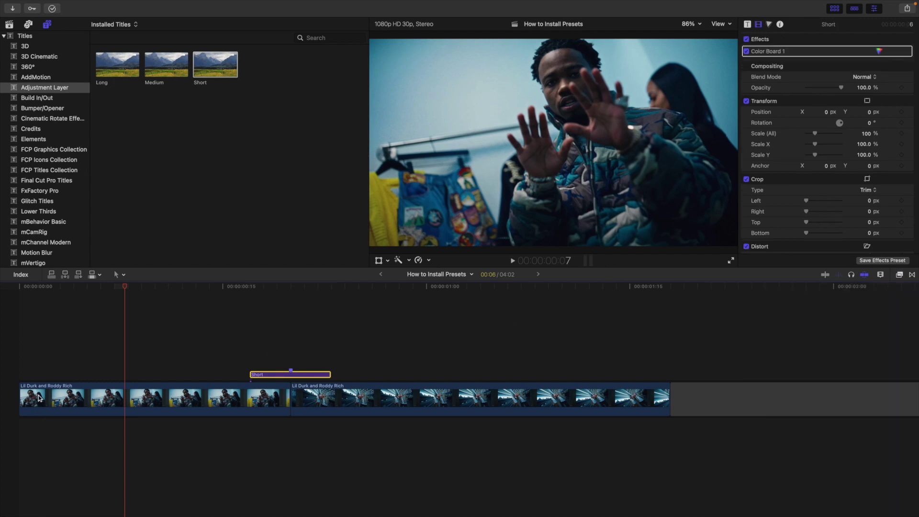
- Play the edit from the start, then select the Short layer to show its Color Board 1 settings
left_click(19, 370)
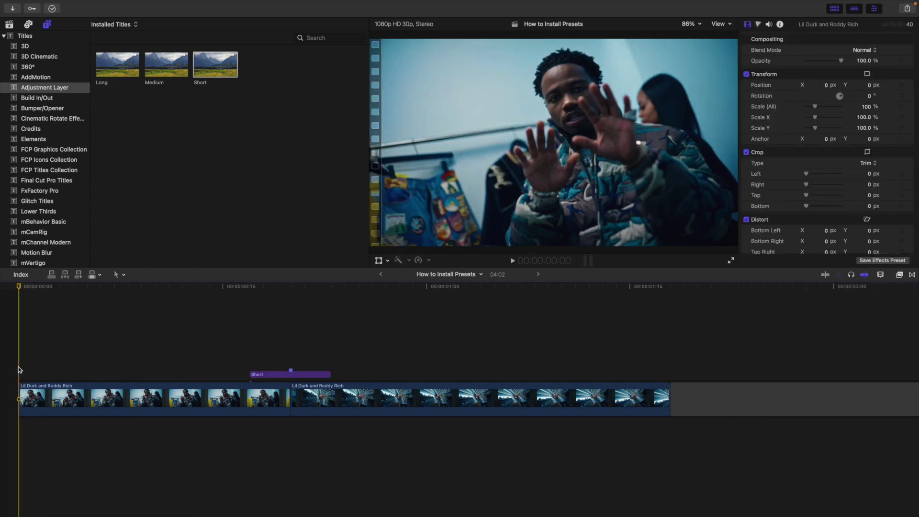
key("space")
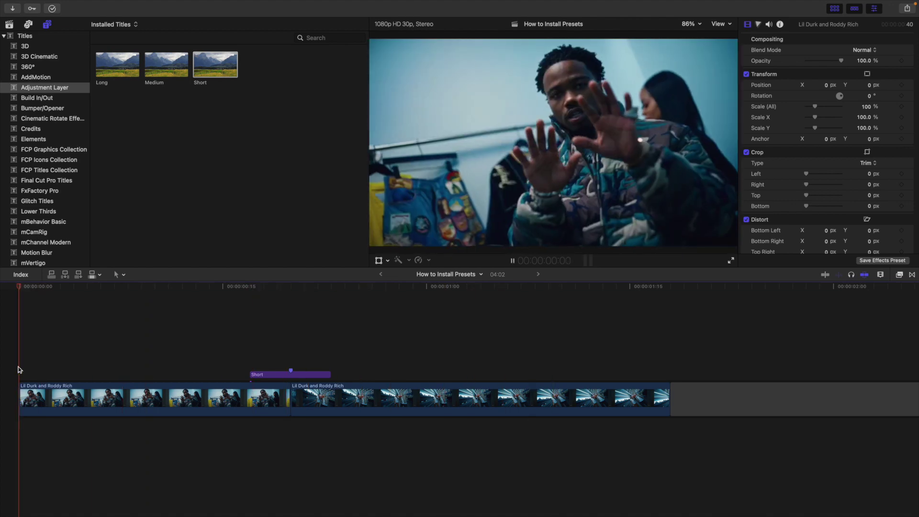
key("space")
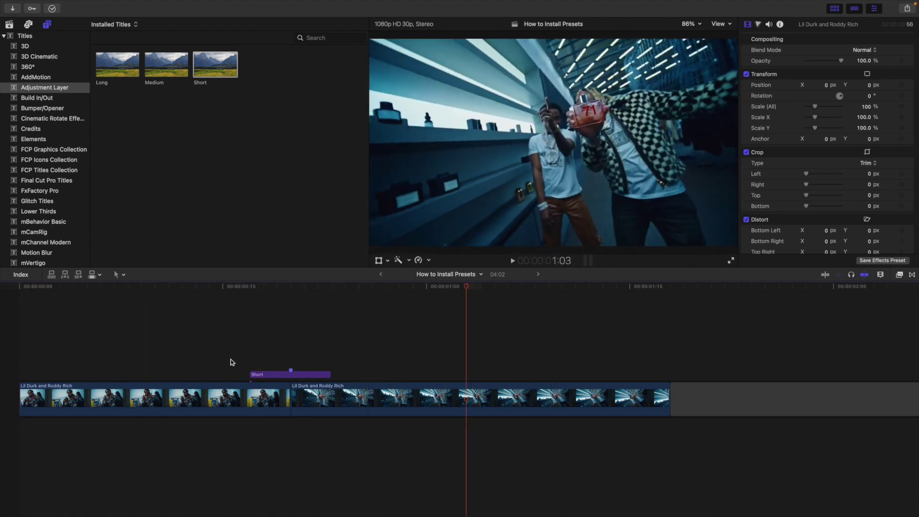
left_click(250, 355)
left_click(263, 375)
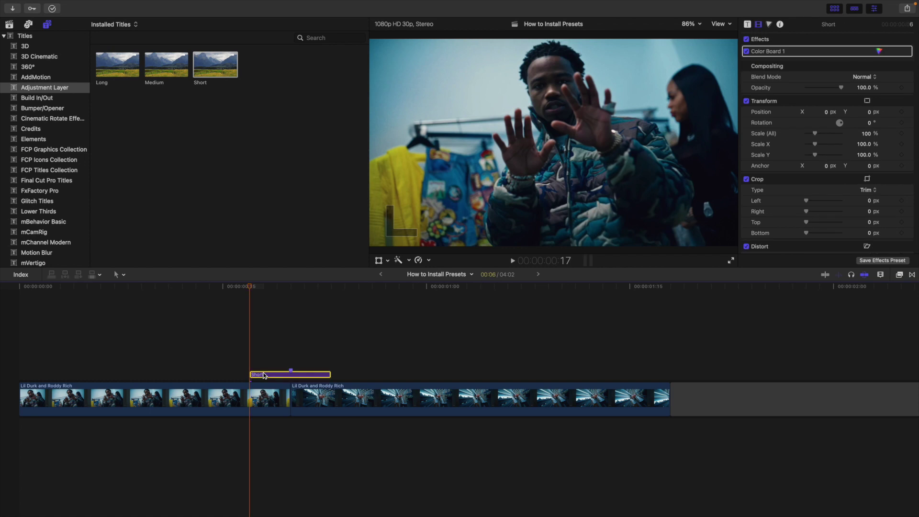
mouse_move(784, 56)
- Open Color Board 1 Exposure on the Short layer and step through frames to check the flash
left_click(769, 24)
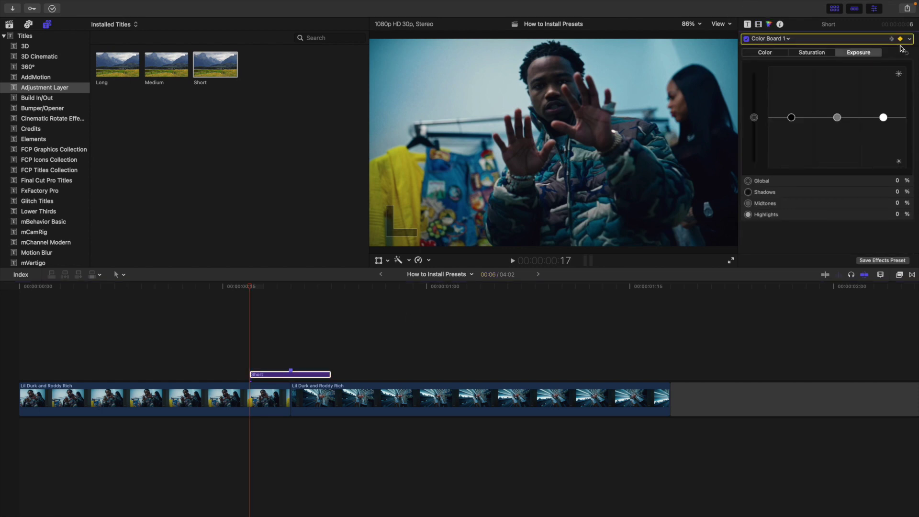
left_click(320, 375)
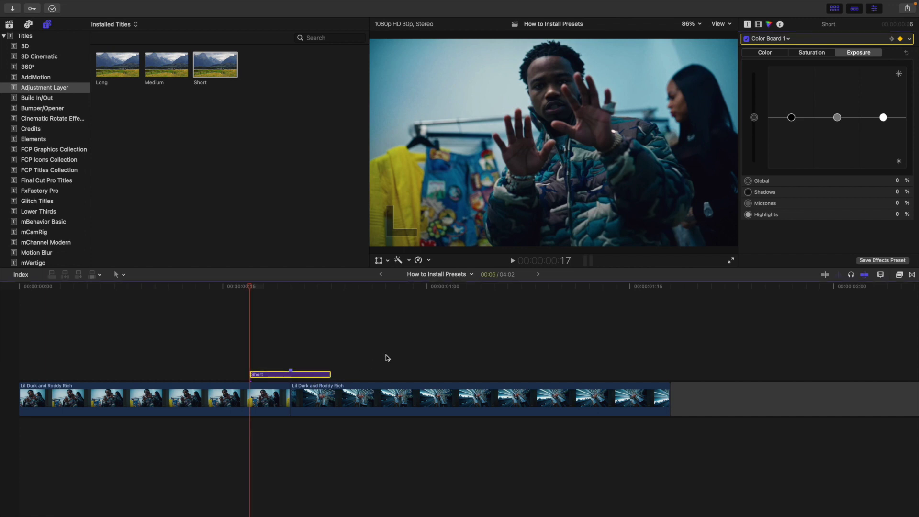
key("Right")
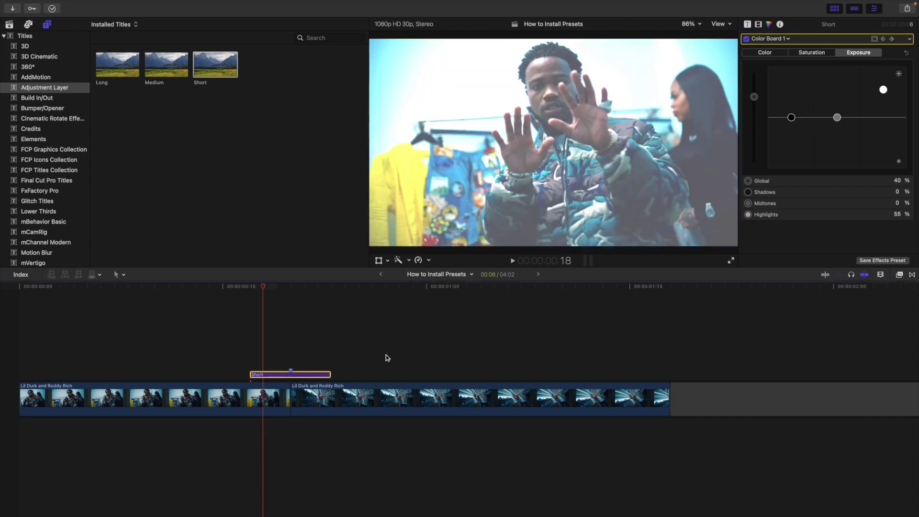
key("Right")
key("Right")
key("Right")
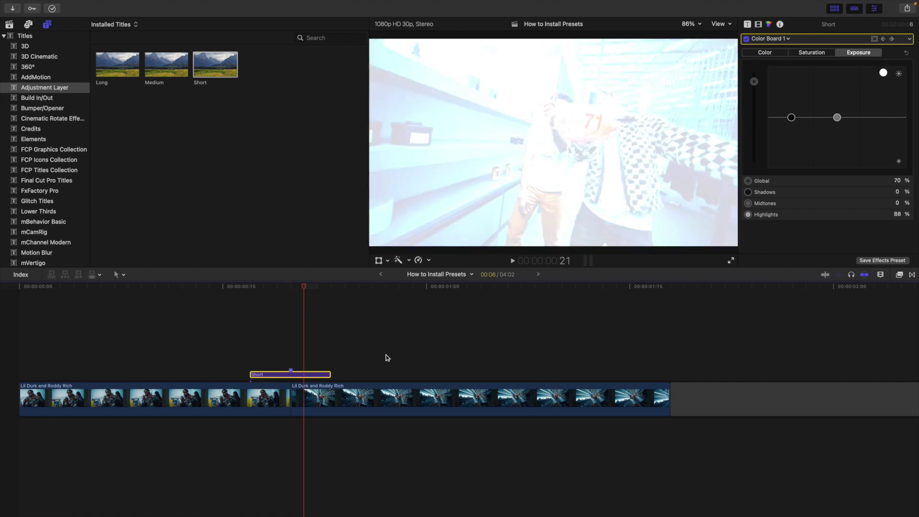
key("Right")
key("Right")
key("Right")
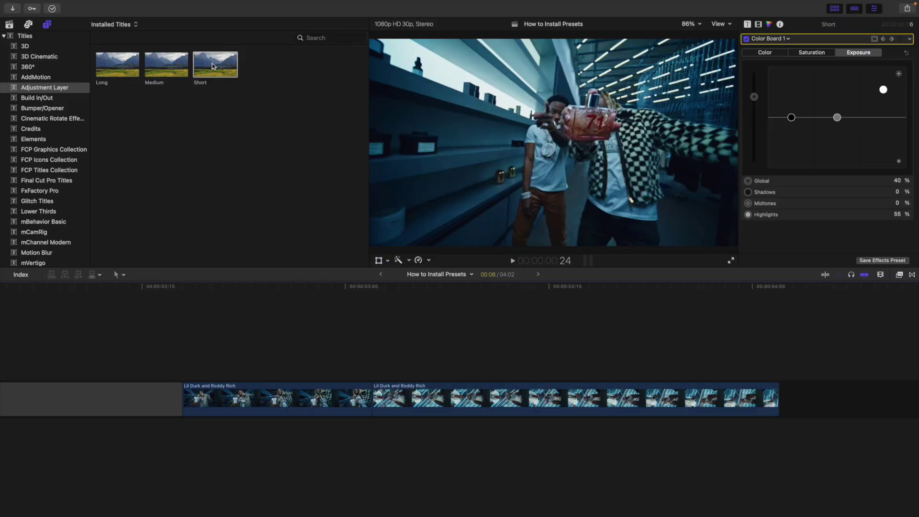
- Connect another Short adjustment layer and set its duration to 6 frames
left_click_drag(213, 66, 332, 354)
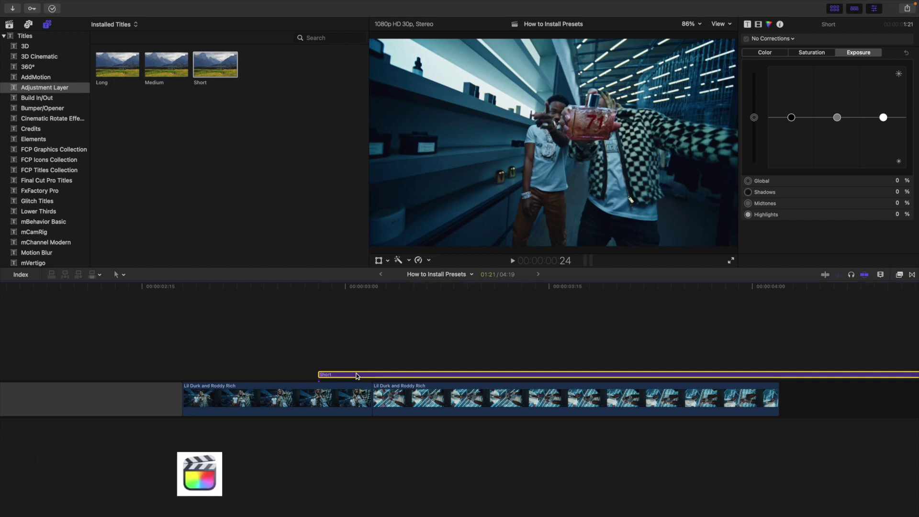
key("ctrl+d")
type("6")
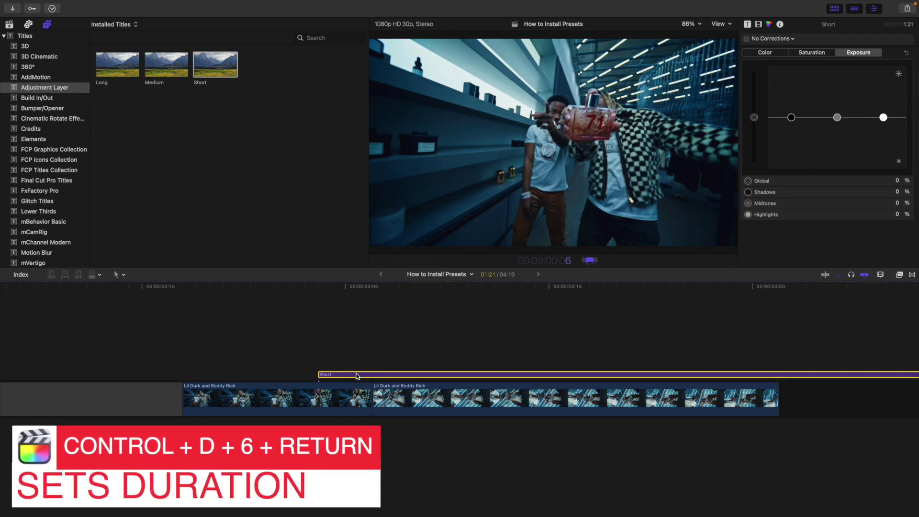
key("Return")
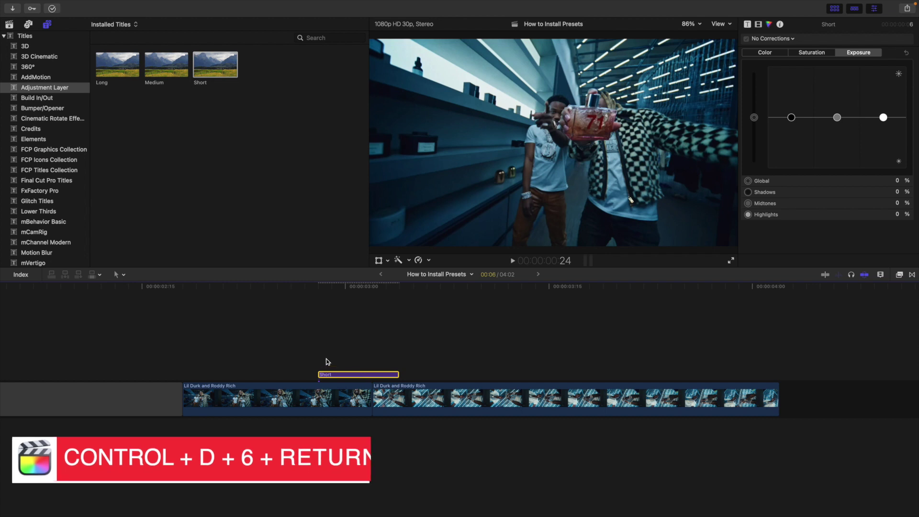
- Drag the six-frame layer two frames later, to start near the 3-second mark
left_click(324, 364)
left_click(335, 374)
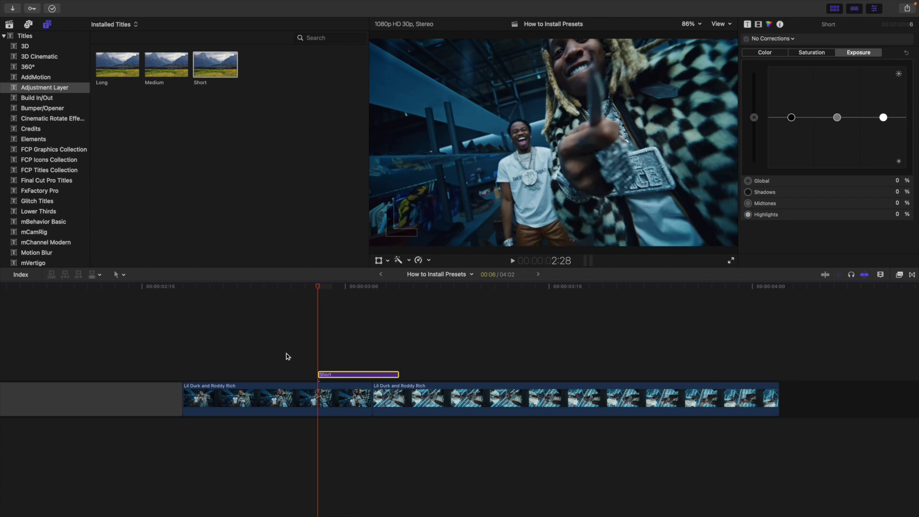
key("Right")
key("Right")
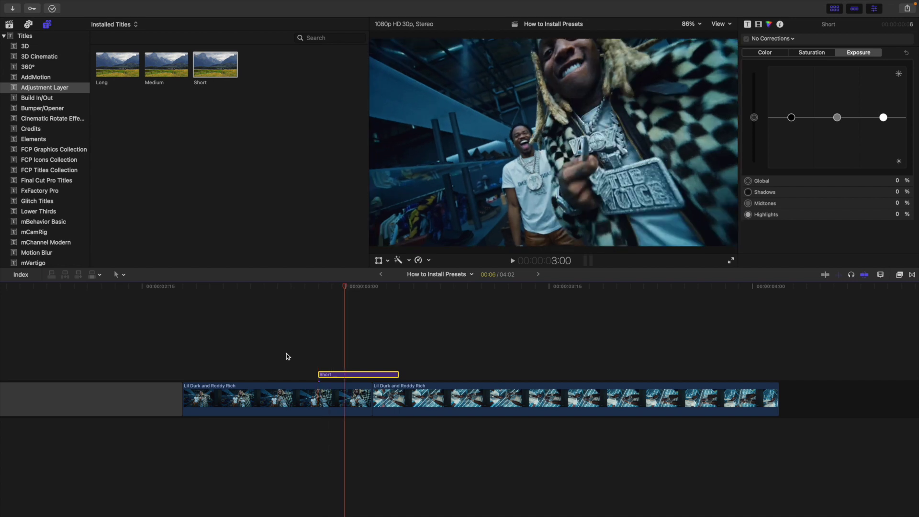
left_click_drag(365, 375, 391, 376)
left_click(320, 373)
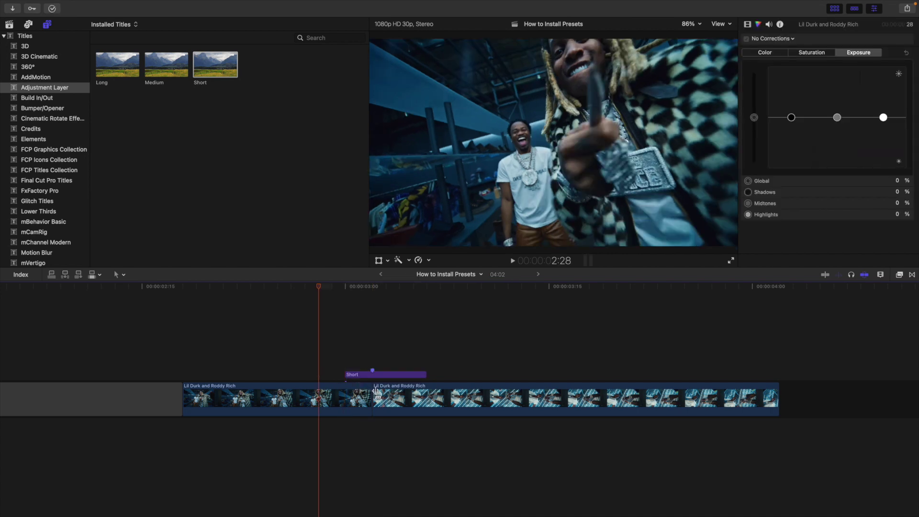
- Apply the Camera Shake 01 preset to the second Short layer and return the playhead to its start
left_click(899, 275)
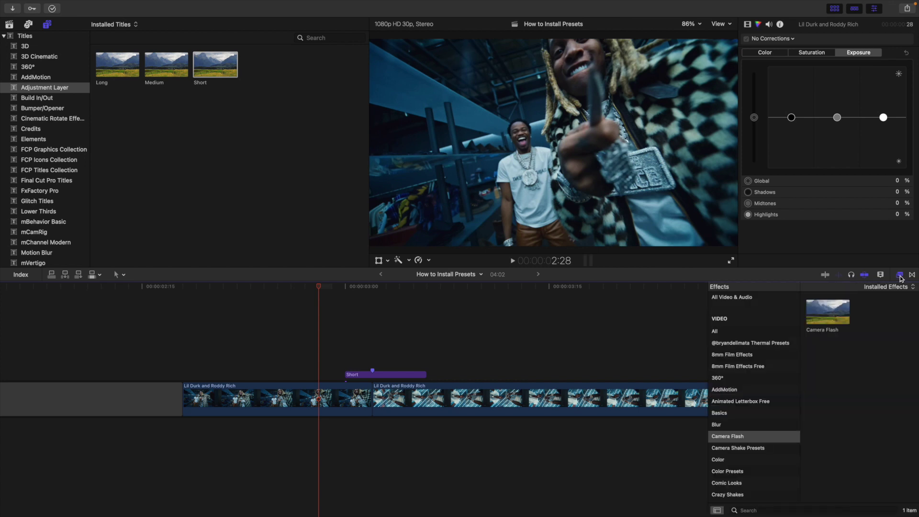
left_click(735, 450)
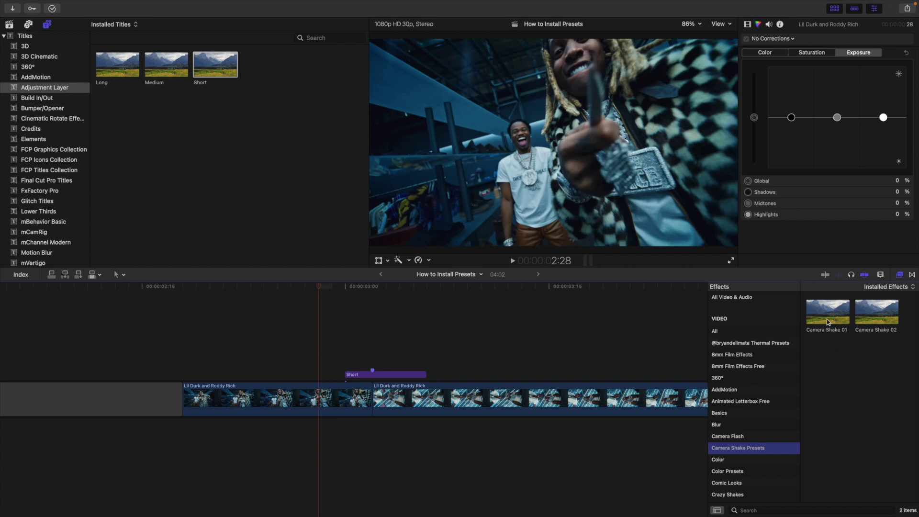
left_click_drag(831, 312, 383, 374)
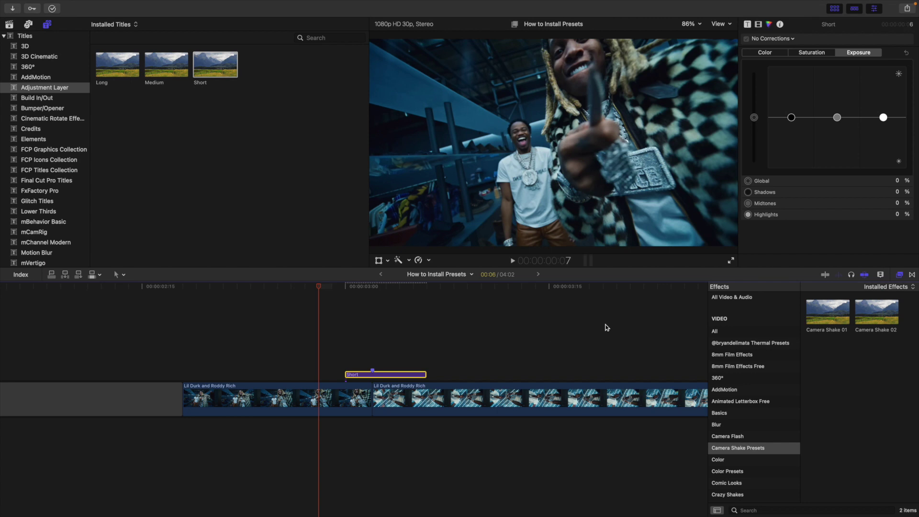
left_click(899, 275)
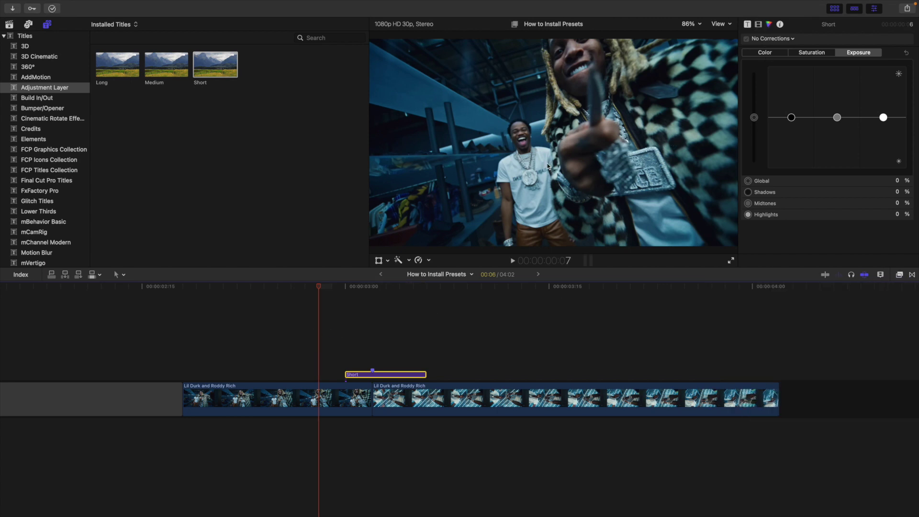
left_click(185, 365)
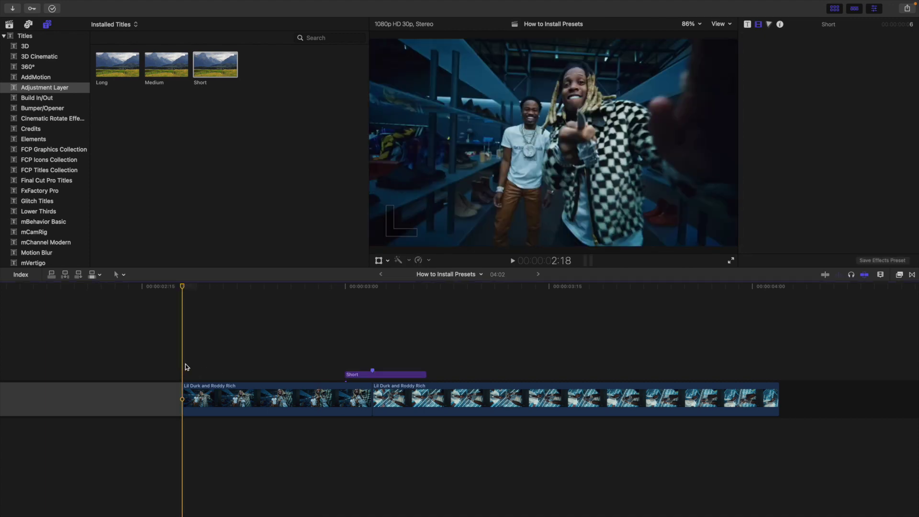
- Preview the shake, then step the Short layer frame by frame to see Position reach X 77, Y -23 px
key("space")
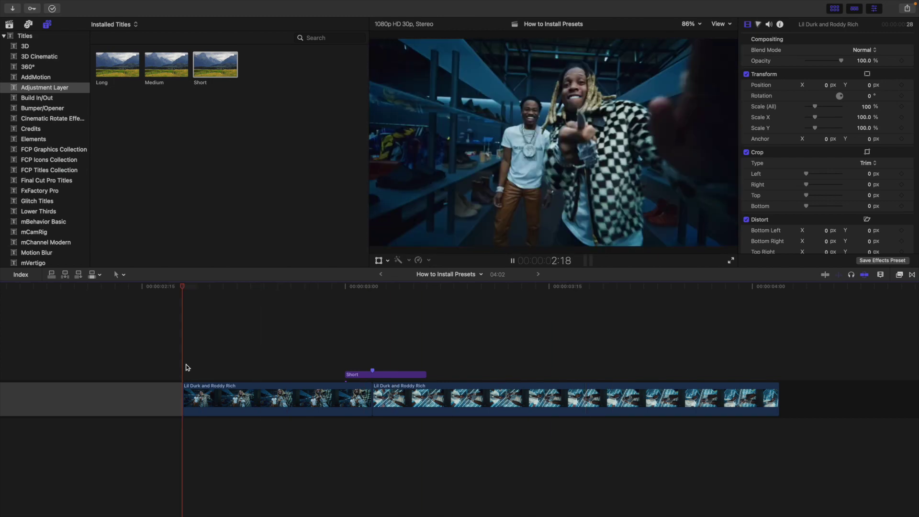
key("space")
left_click(356, 376)
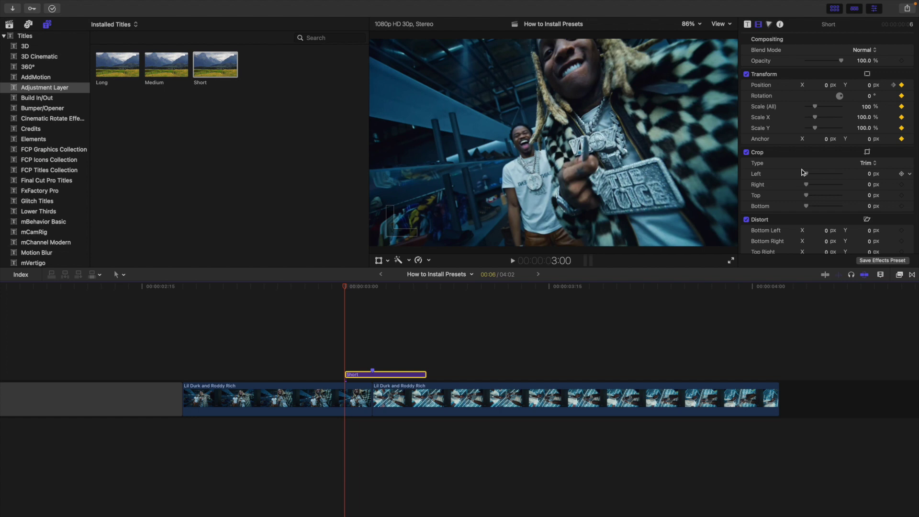
key("Right")
key("Right")
key("Right")
key("Right")
key("Right")
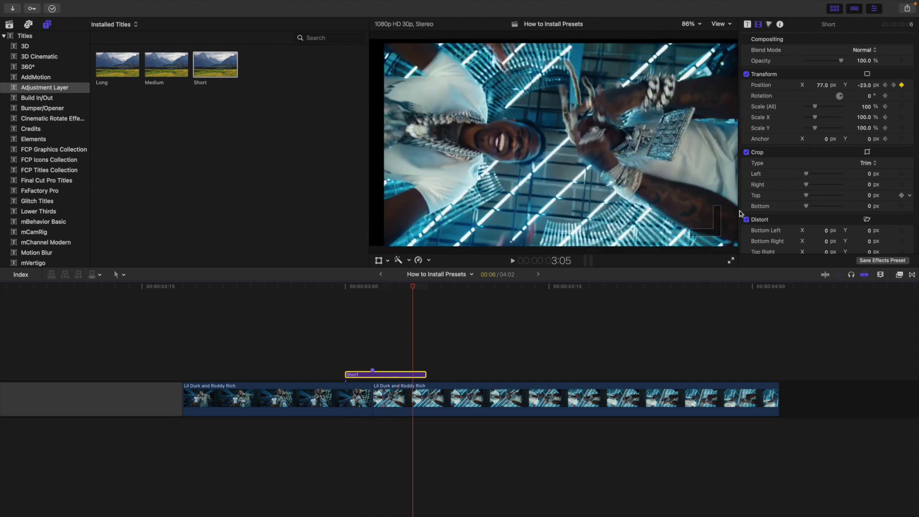
right_click(412, 375)
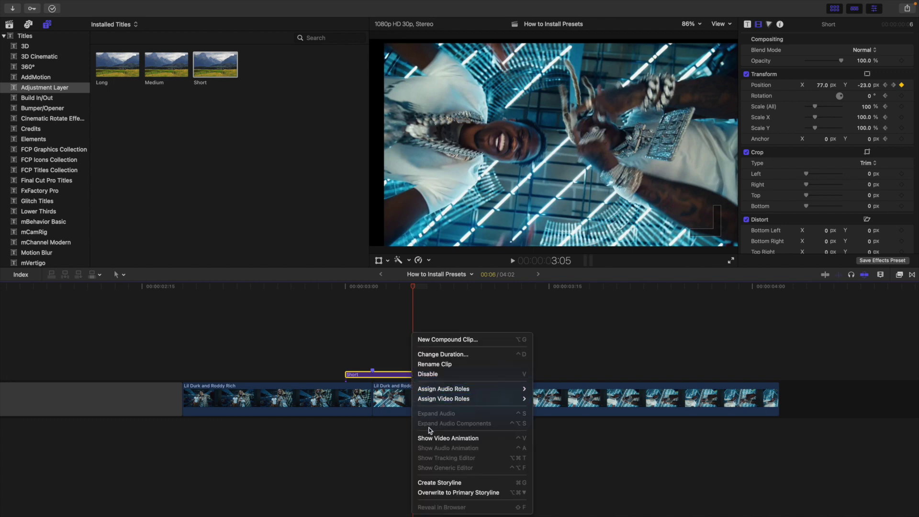
- Show the Short layer's video animation keyframes with Ctrl+V, then hide the animation editor
key("Escape")
key("ctrl+v")
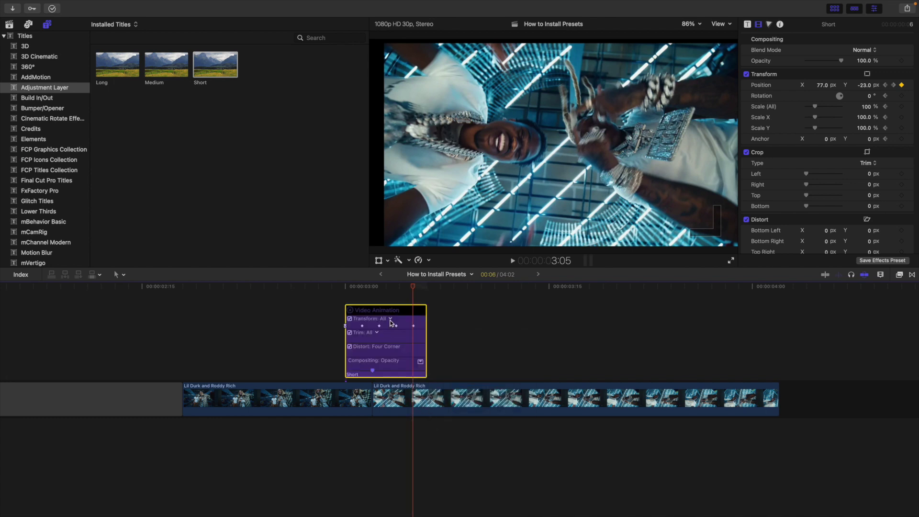
right_click(412, 376)
left_click(437, 437)
- Jump to the 3:02 cut and step forward frame by frame through the shake
left_click(284, 372)
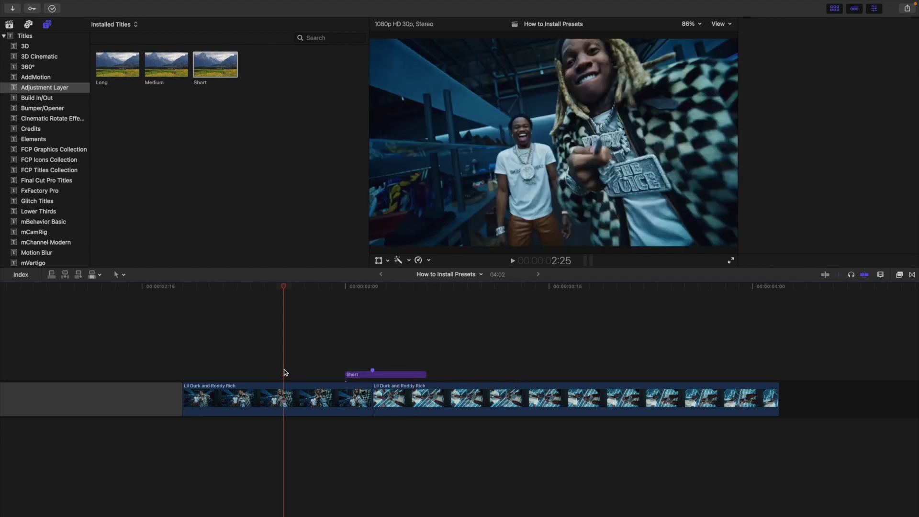
left_click(345, 355)
key("Down")
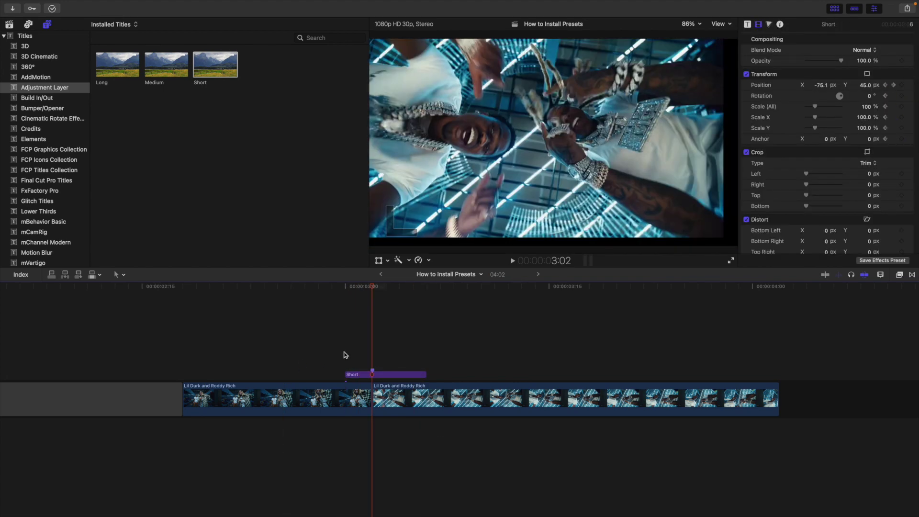
key("Right")
key("Right")
key("Right")
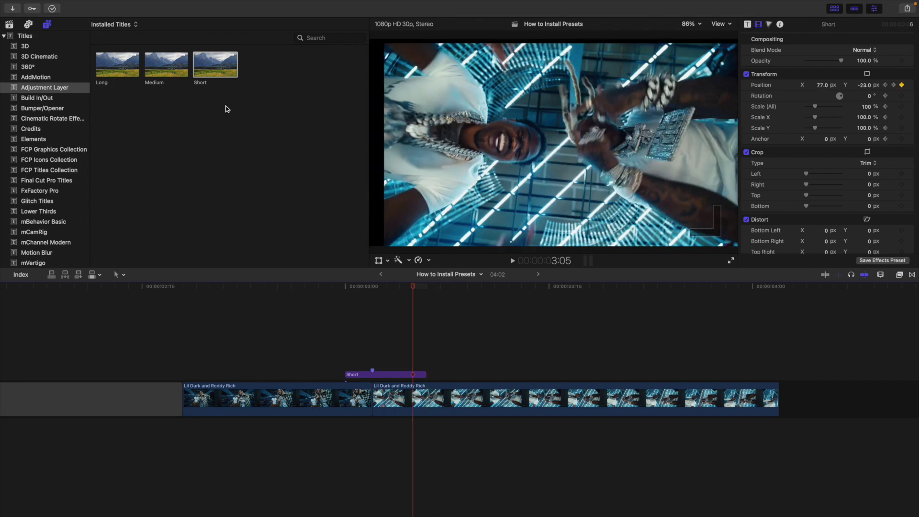
- Add another Short adjustment layer and trim its end to the clip end at 4:02
left_click_drag(214, 68, 195, 361)
left_click(779, 360)
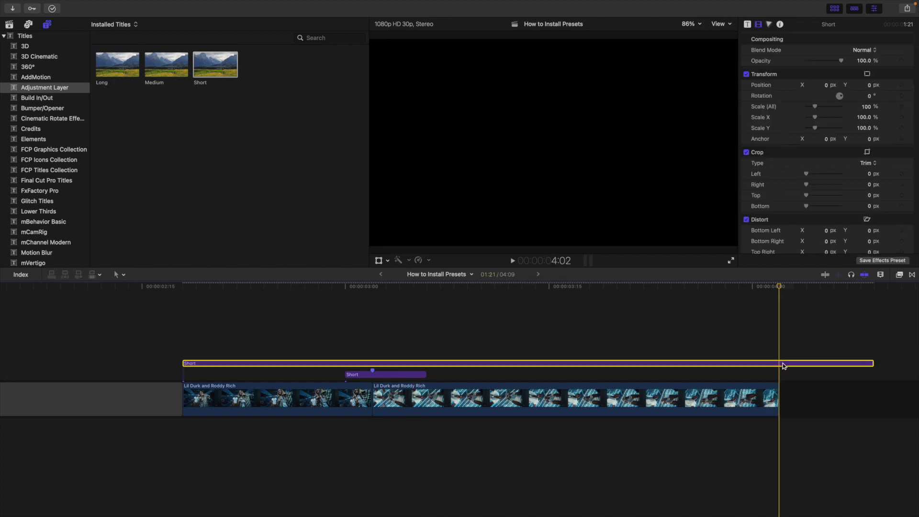
key("alt+bracketright")
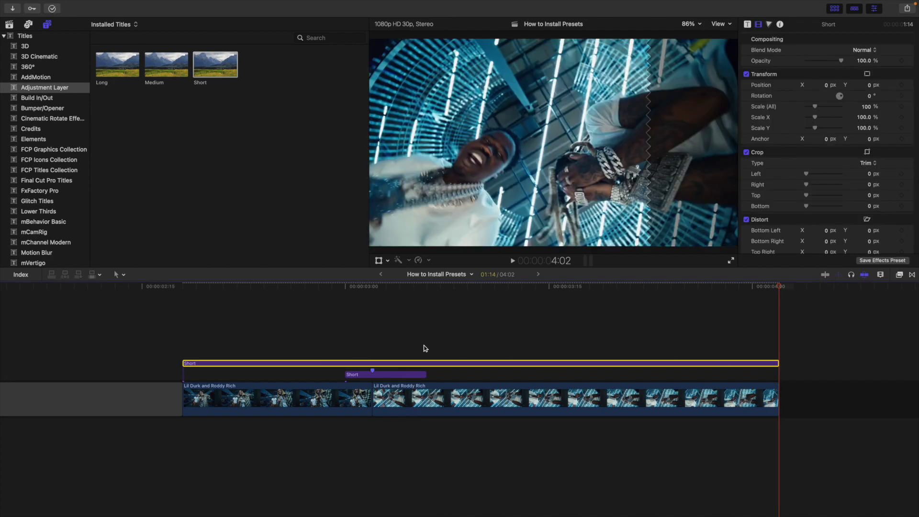
- Set the long Short layer's Scale (All) to 125%
left_click(398, 346)
left_click(403, 363)
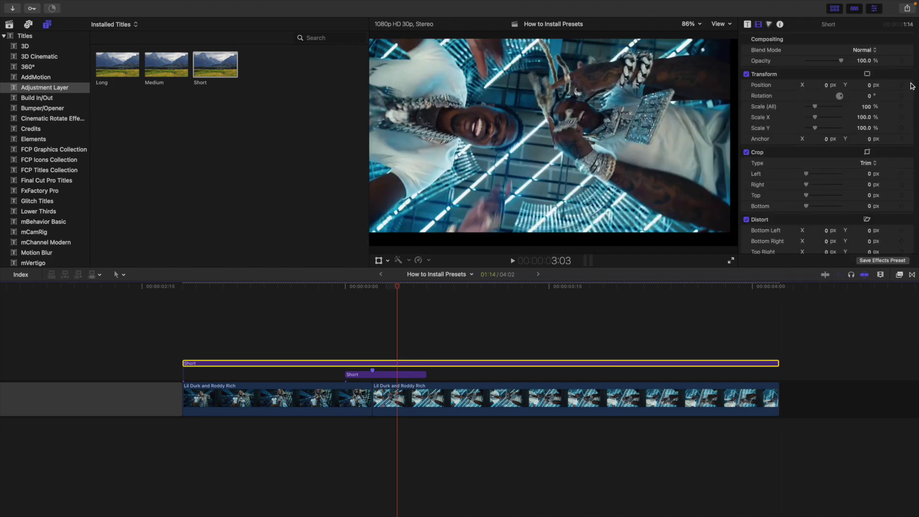
left_click(868, 107)
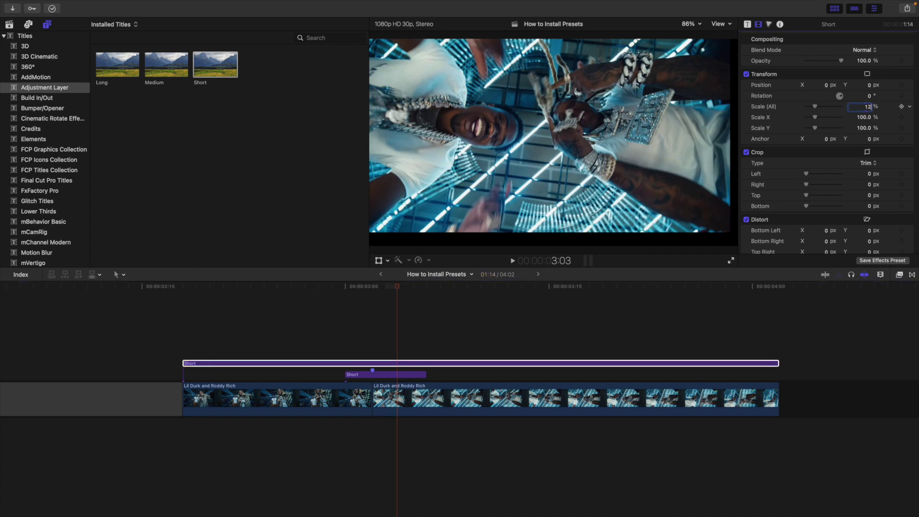
key("Return")
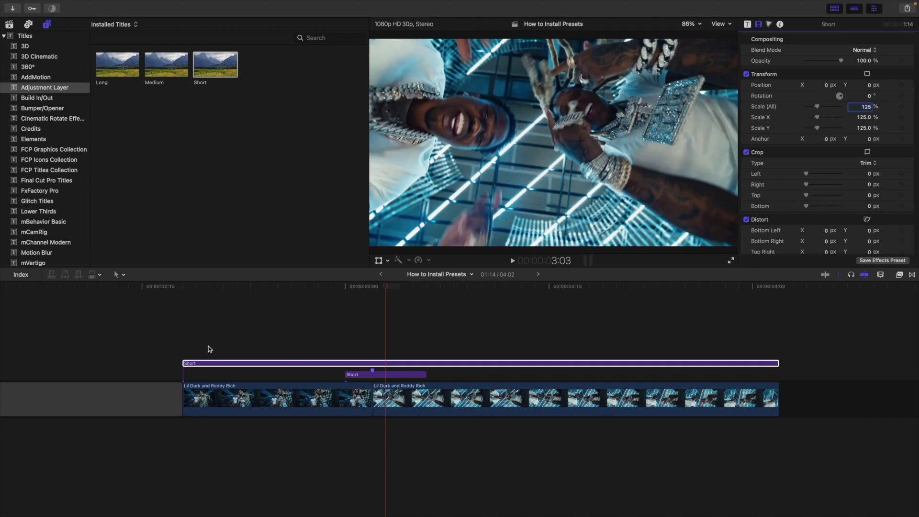
- Step through frames from about 3:00, then play back the section from 2:18 to check the zoom
left_click(346, 351)
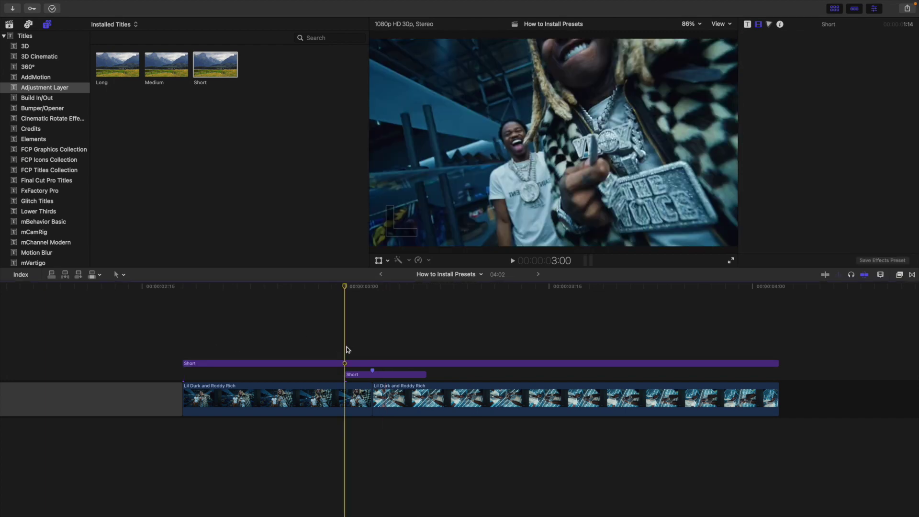
key("Right")
key("Right")
key("Right")
key("Right")
key("Right")
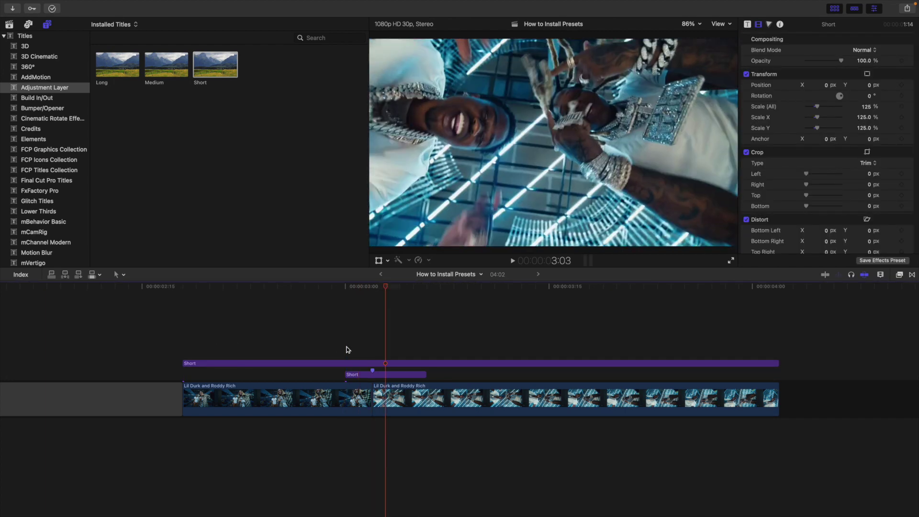
key("Right")
key("Right")
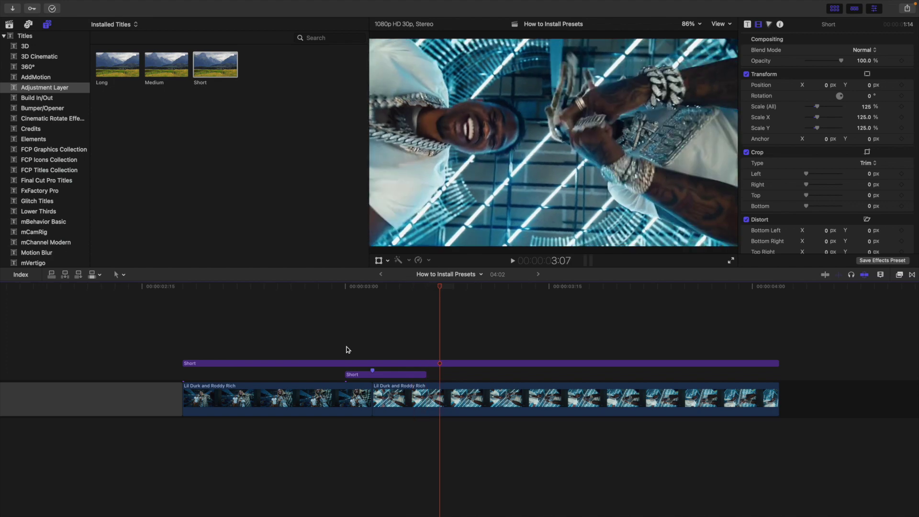
left_click(182, 343)
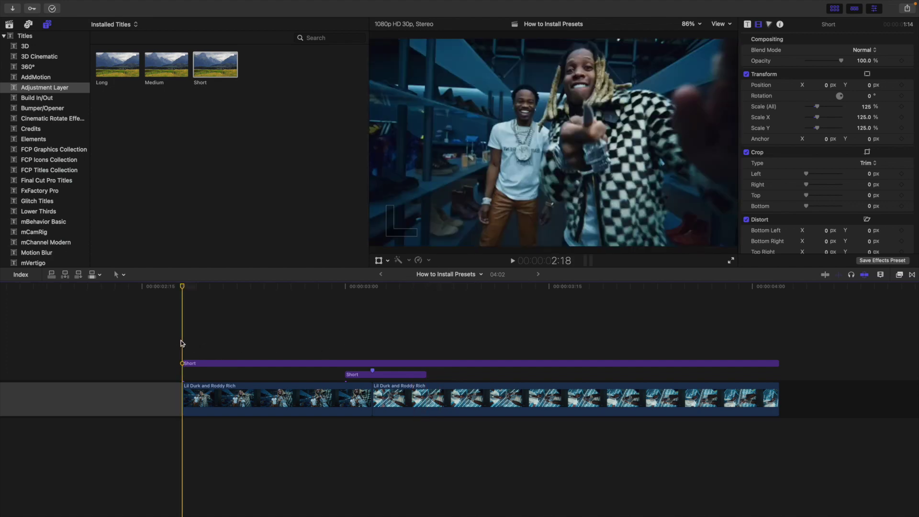
key("space")
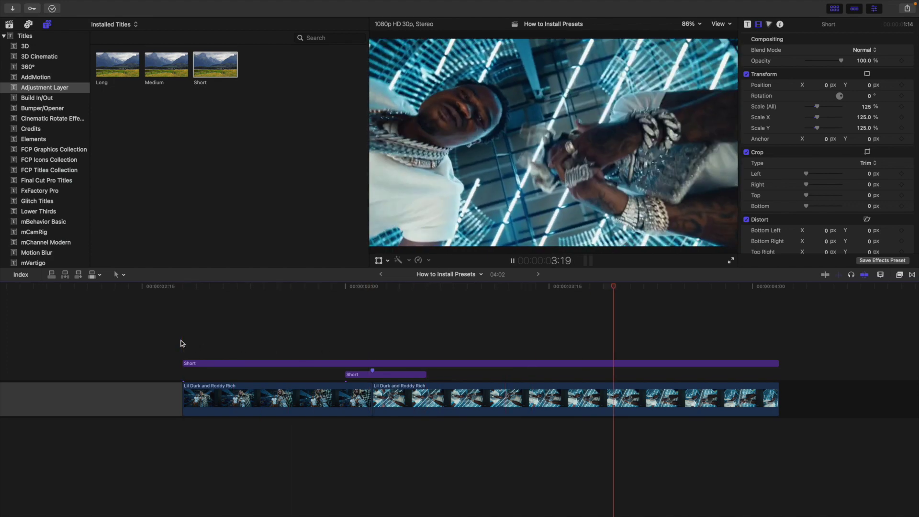
key("space")
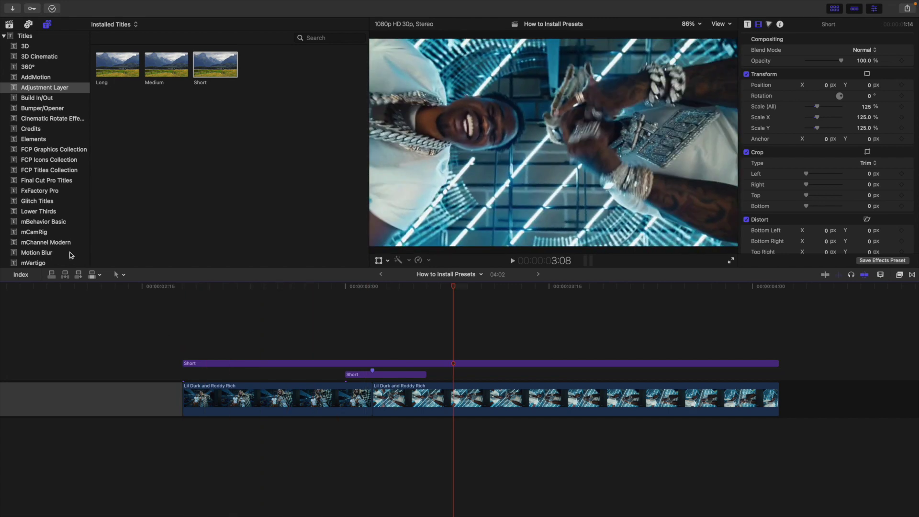
- Place Moderate Motion Blur 2 at 3:00 and trim its end to 3:06
scroll(52, 247, "down", 3)
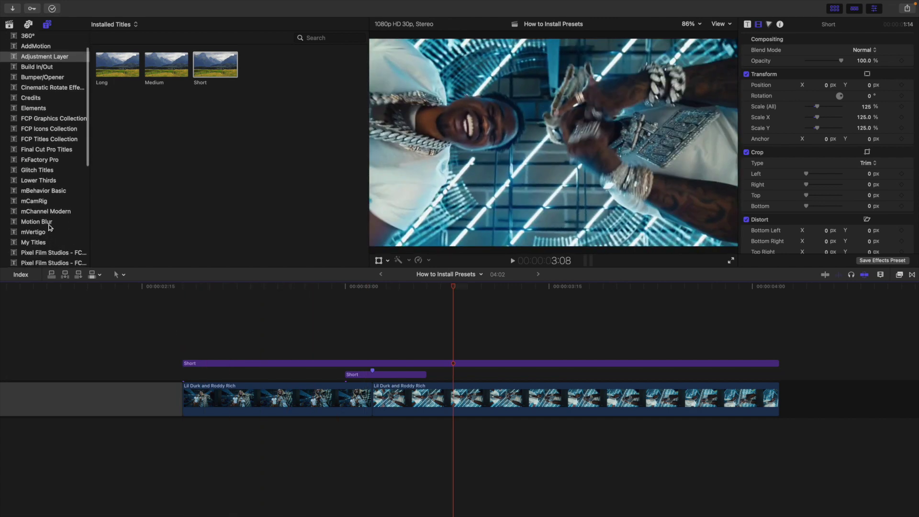
left_click(37, 222)
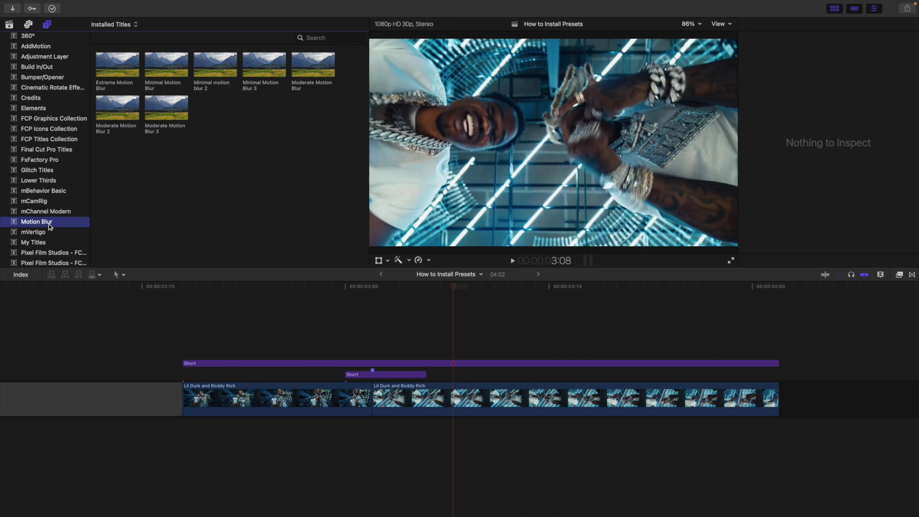
left_click_drag(114, 115, 357, 338)
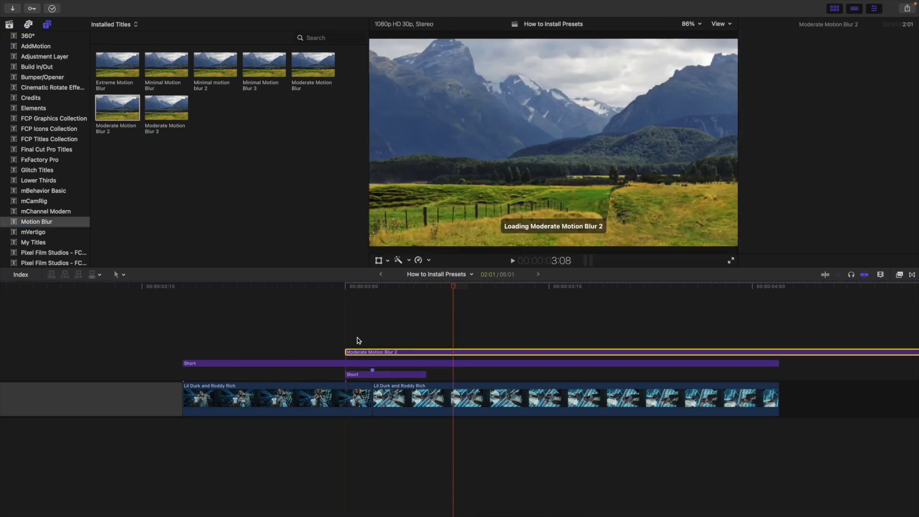
left_click(428, 349)
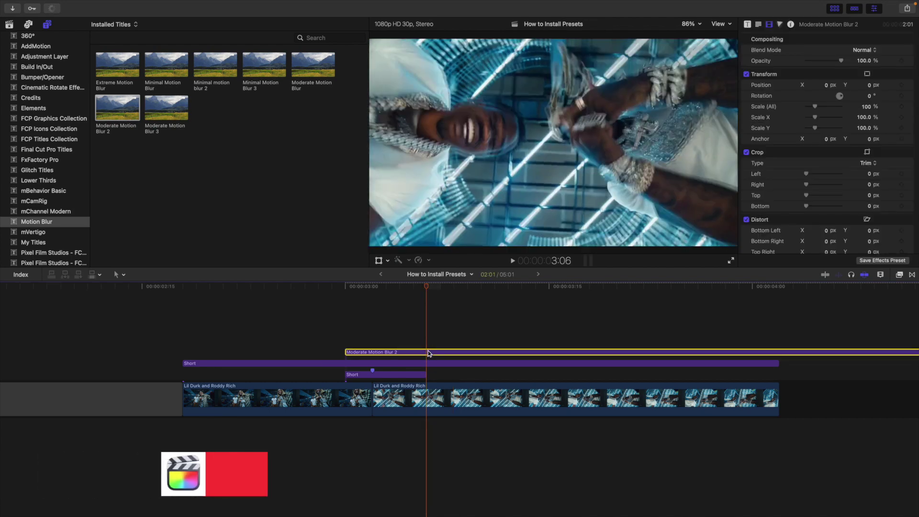
key("alt+bracketright")
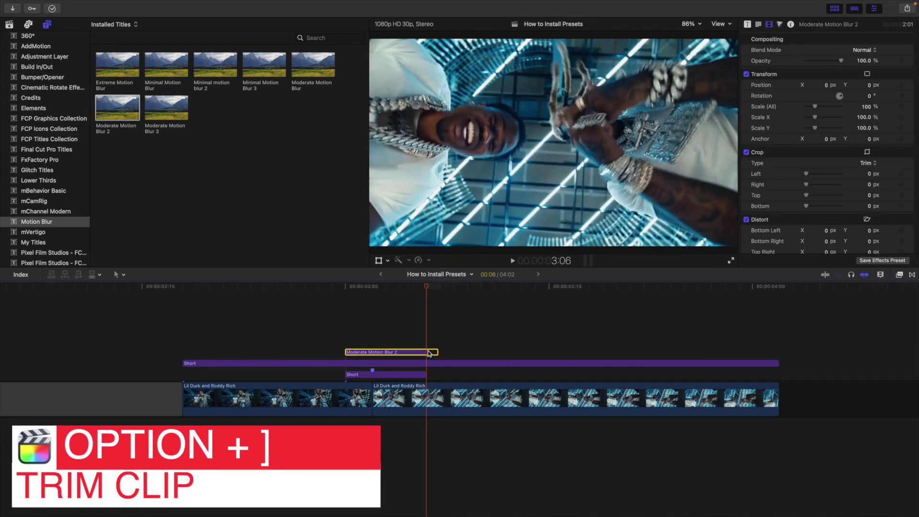
left_click(376, 340)
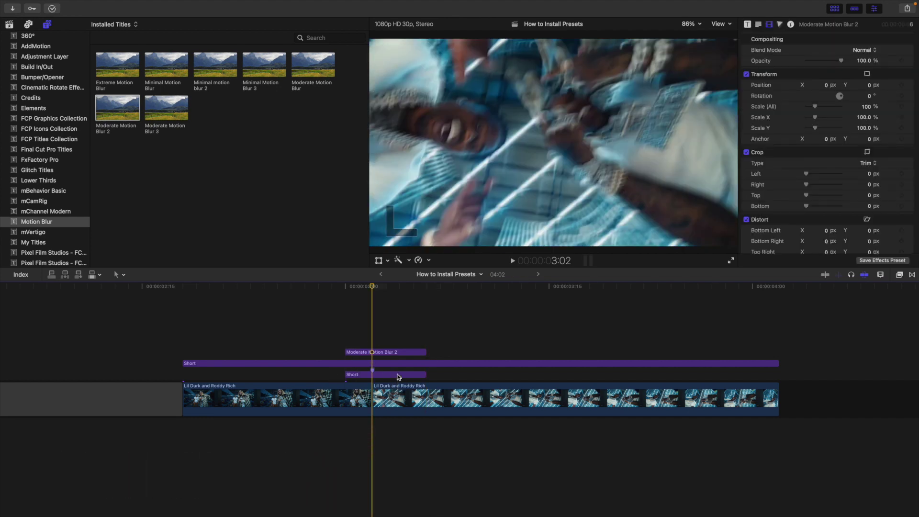
left_click(183, 343)
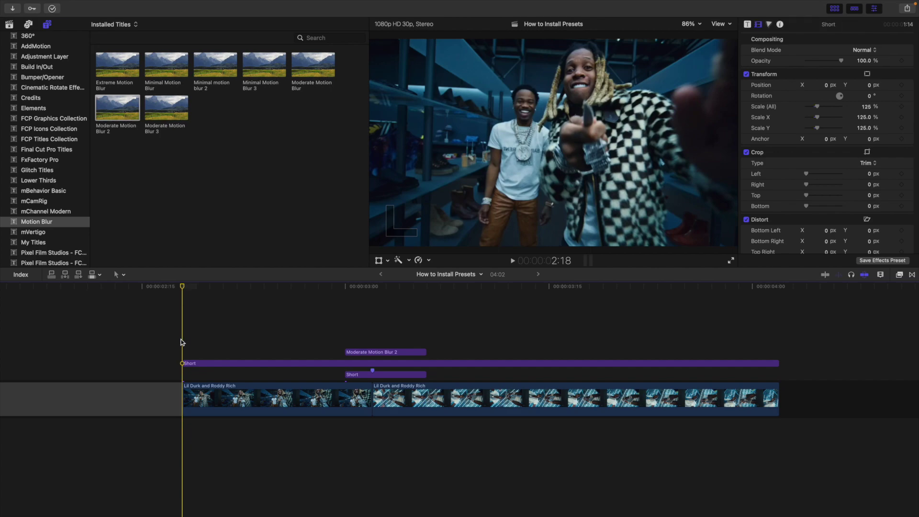
key("space")
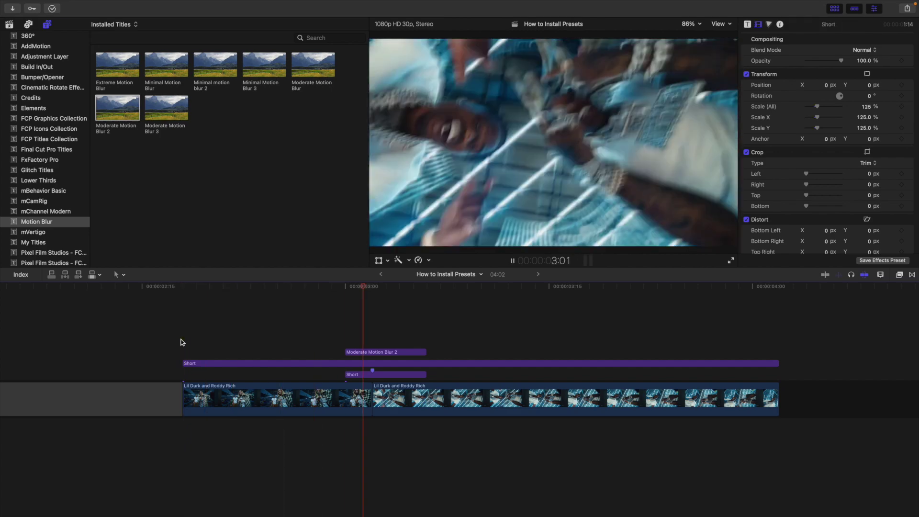
left_click(182, 341)
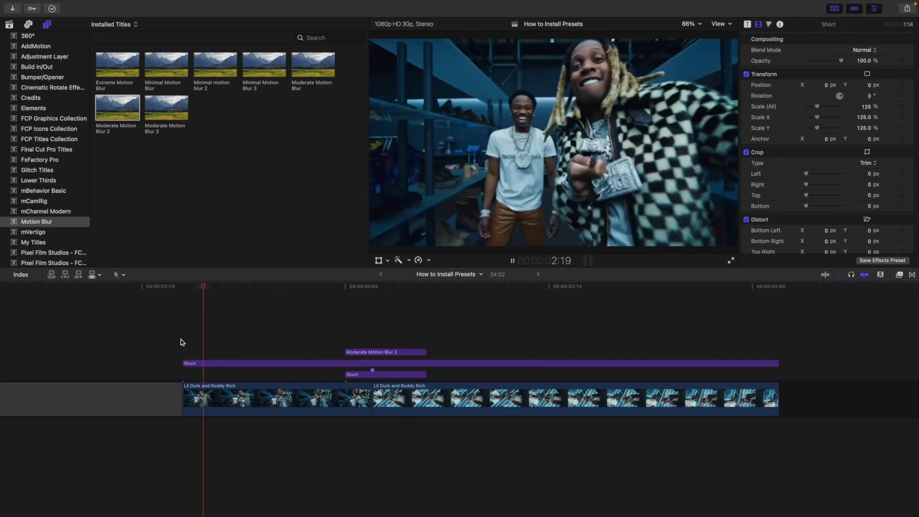
left_click(182, 341)
left_click(182, 342)
key("space")
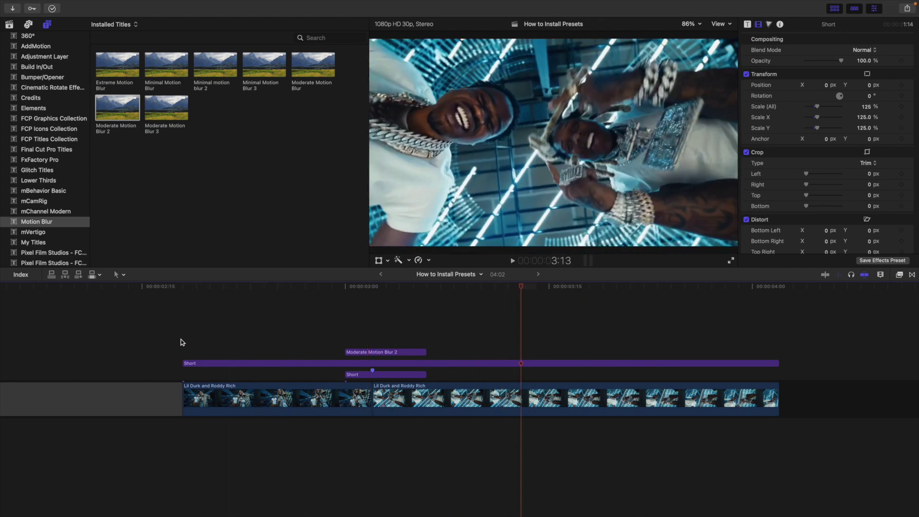
key("shift+z")
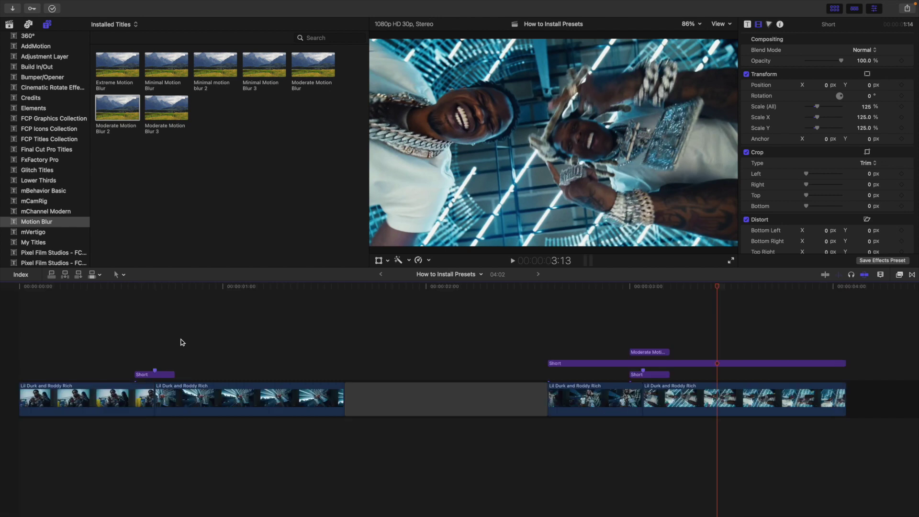